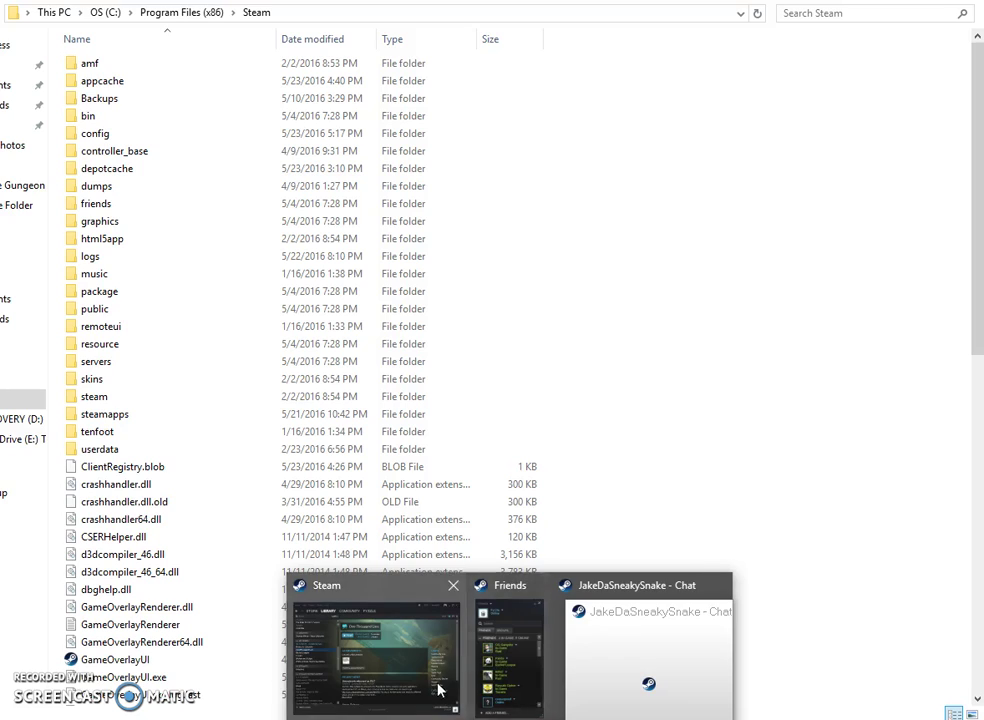
Switch to the Steam library window showing One Thousand Lies
{"action": "left_click", "coordinate": [438, 690]}
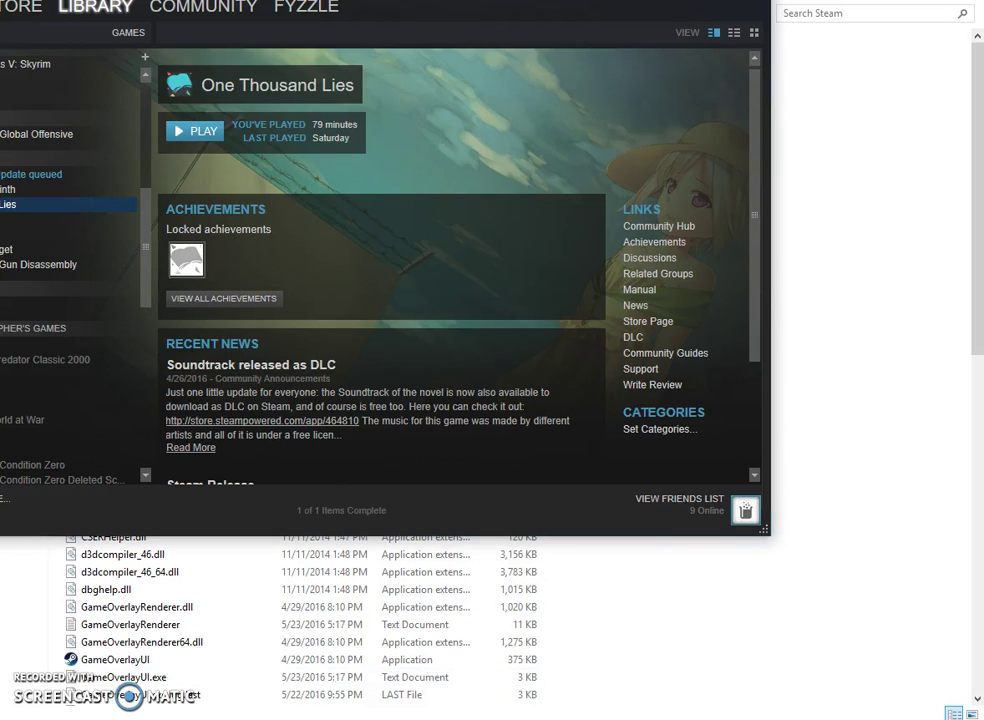
Browse the Steam games list and Friends panel, then minimize the Steam window
{"action": "left_click_drag", "start_coordinate": [357, 2], "coordinate": [487, 91]}
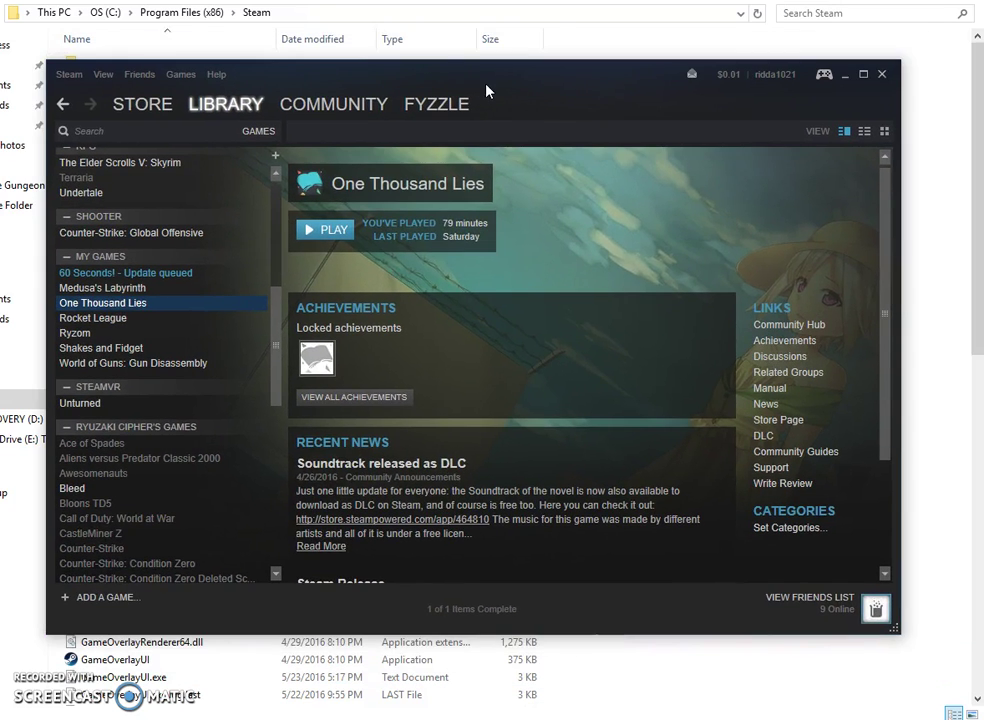
{"action": "scroll", "coordinate": [187, 384], "scroll_direction": "down", "scroll_amount": 10}
{"action": "scroll", "coordinate": [100, 420], "scroll_direction": "up", "scroll_amount": 4}
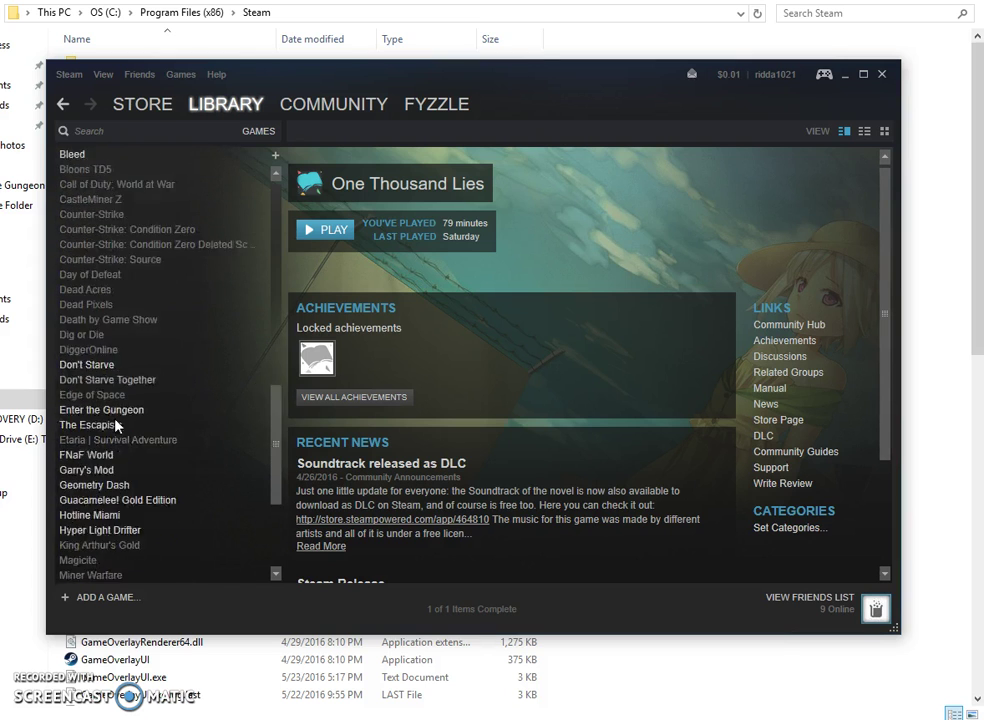
{"action": "scroll", "coordinate": [181, 262], "scroll_direction": "down", "scroll_amount": 4}
{"action": "scroll", "coordinate": [191, 360], "scroll_direction": "up", "scroll_amount": 10}
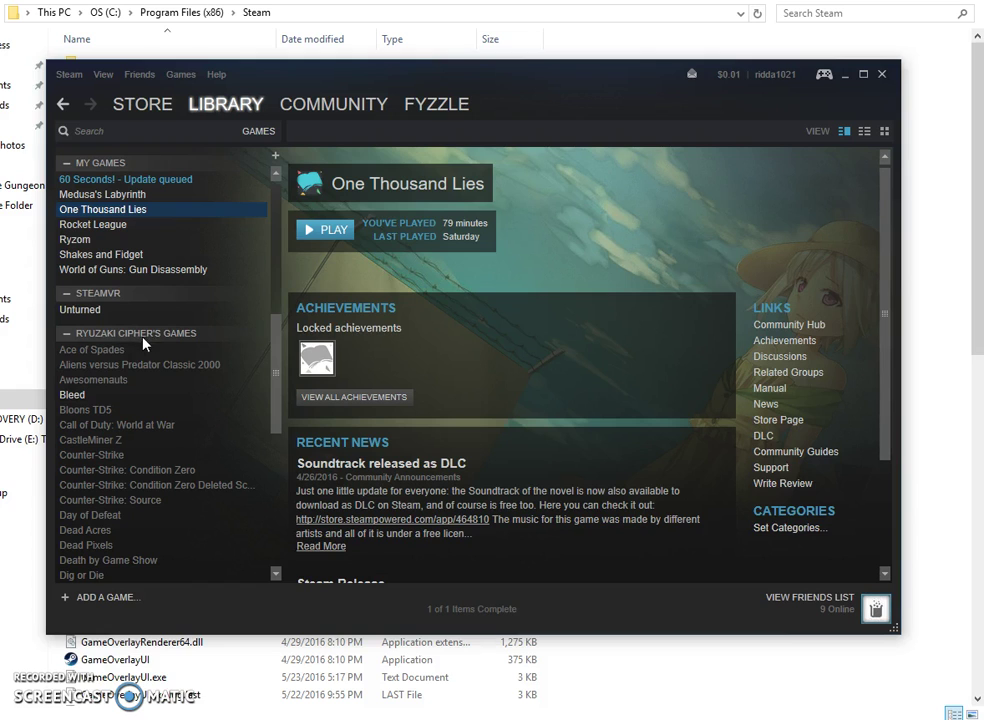
{"action": "left_click", "coordinate": [806, 598]}
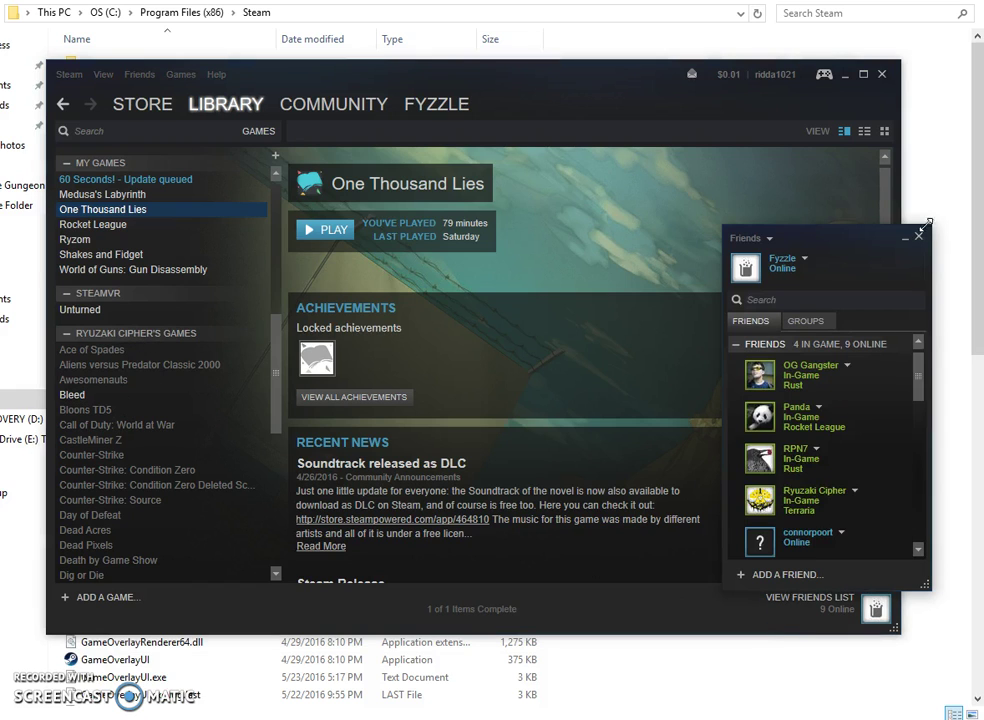
{"action": "left_click", "coordinate": [918, 239]}
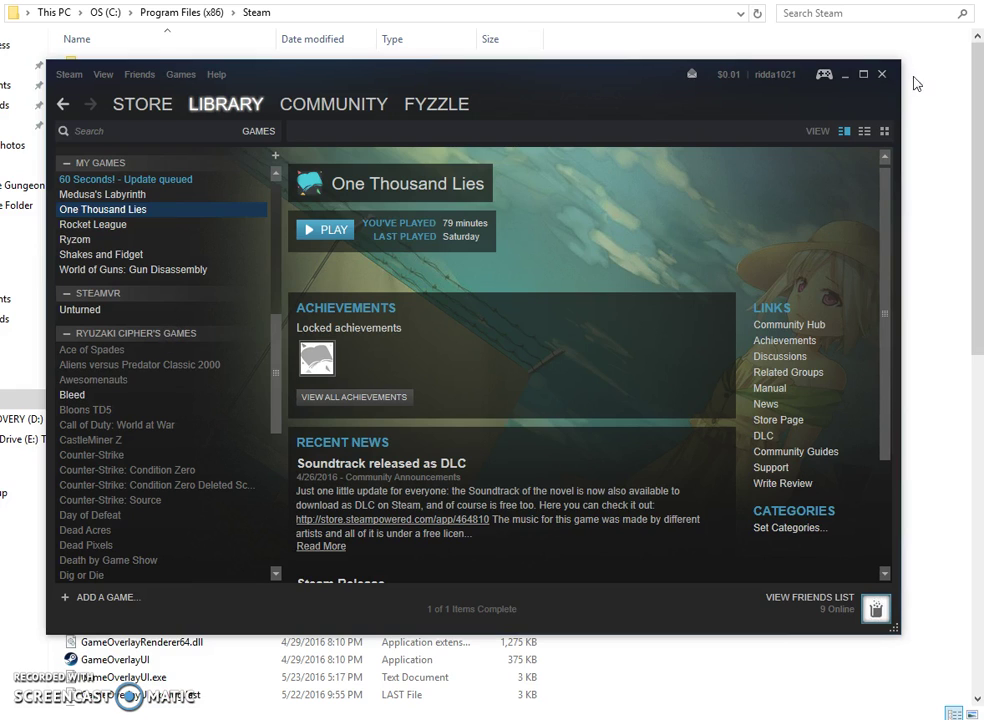
{"action": "left_click", "coordinate": [846, 76]}
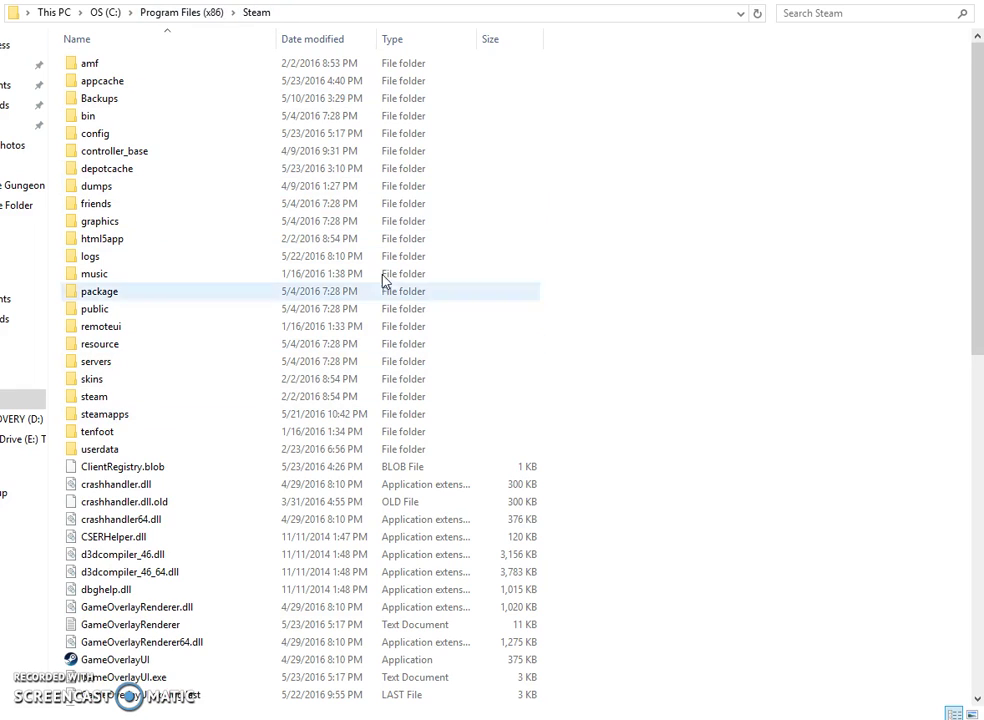
Open steamapps and look inside its temp and downloading folders
{"action": "double_click", "coordinate": [110, 414]}
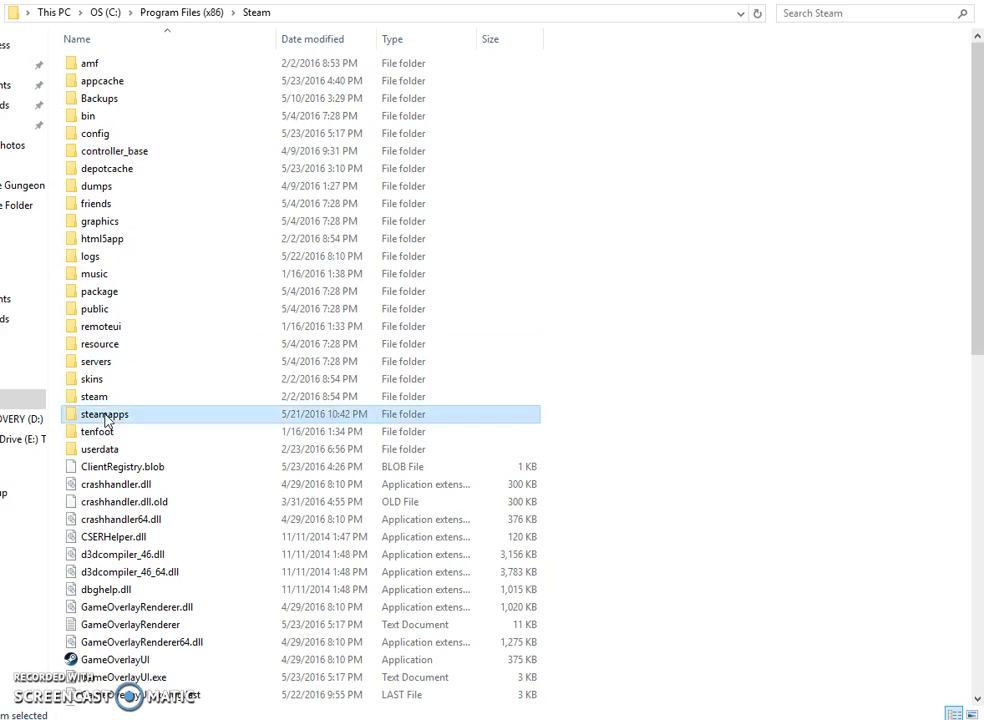
{"action": "double_click", "coordinate": [128, 120]}
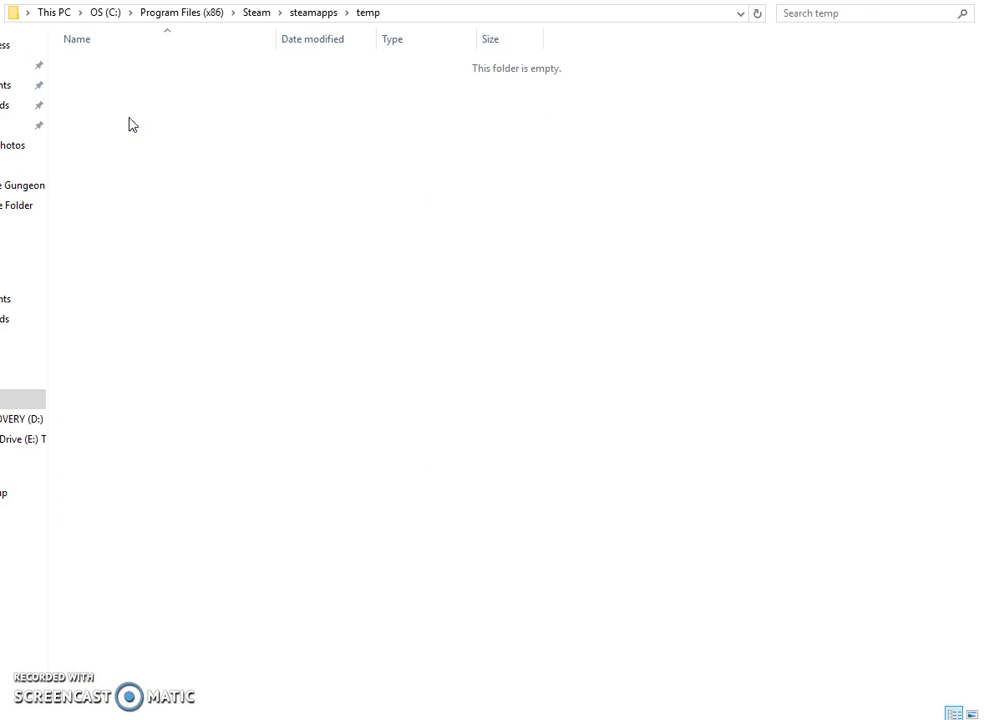
{"action": "left_click", "coordinate": [305, 12]}
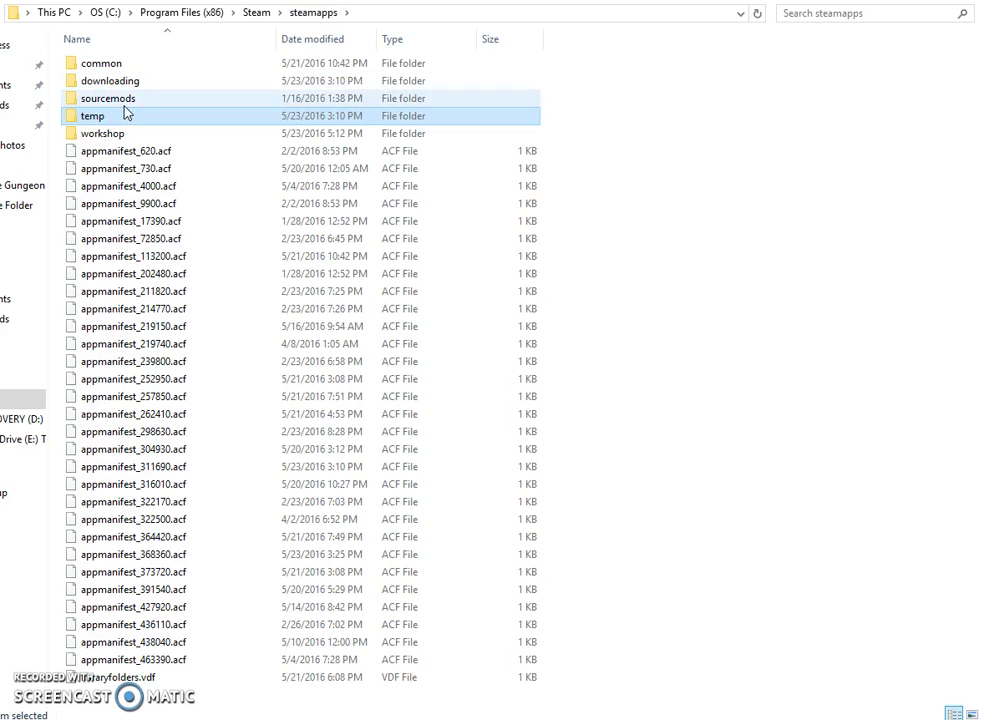
{"action": "double_click", "coordinate": [138, 80]}
{"action": "left_click", "coordinate": [318, 12]}
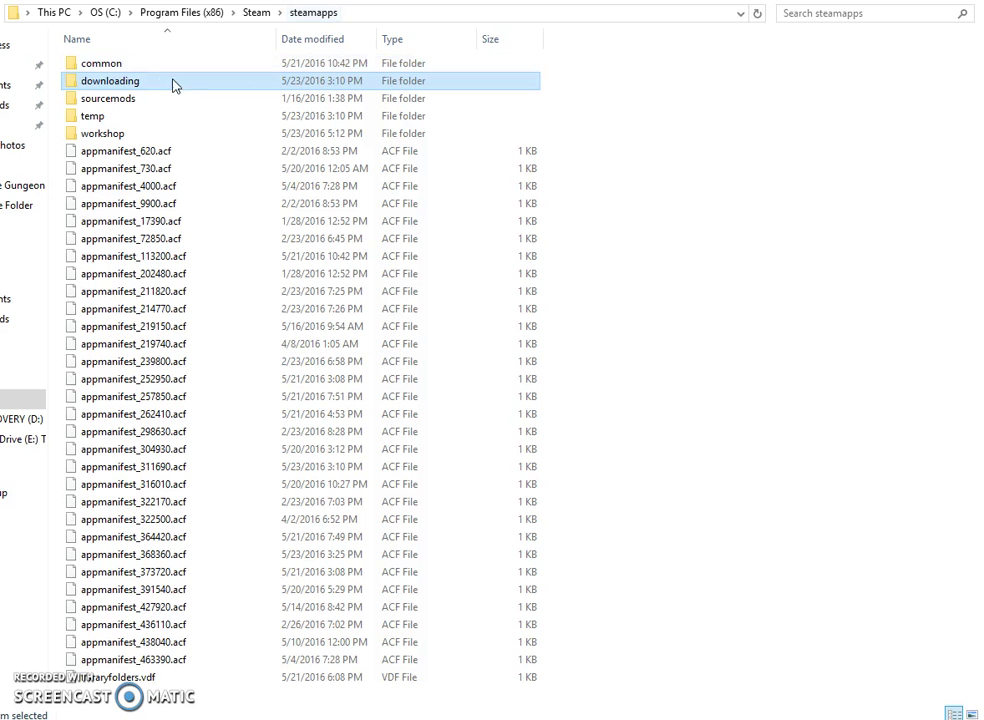
Open steamapps\common and briefly select all the installed game folders
{"action": "double_click", "coordinate": [155, 66]}
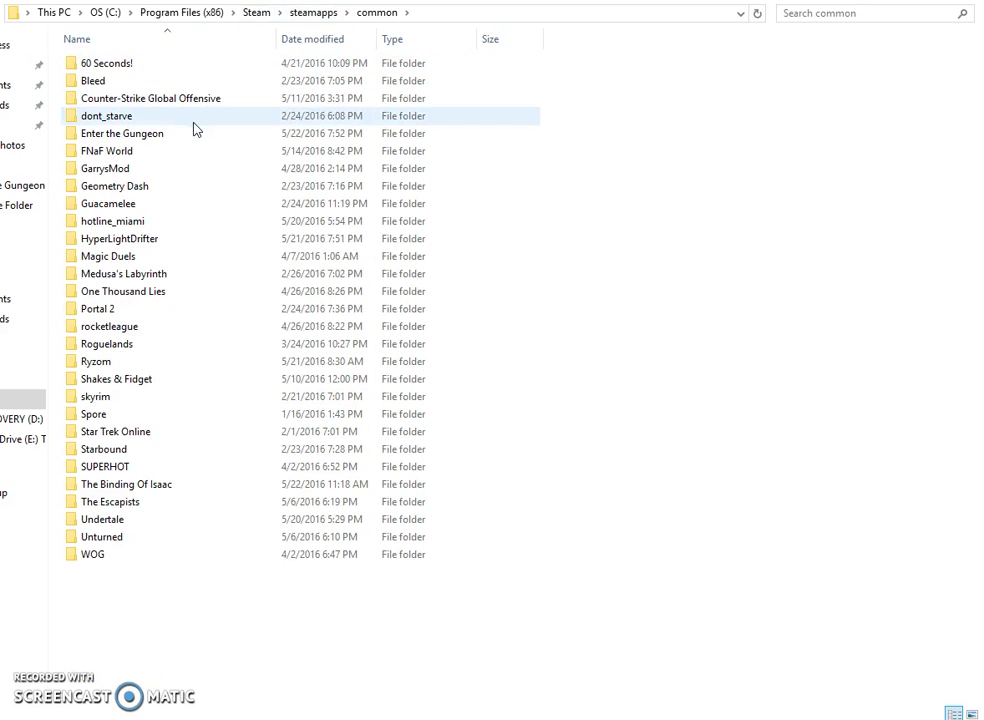
{"action": "left_click_drag", "start_coordinate": [228, 615], "coordinate": [120, 50]}
{"action": "left_click", "coordinate": [237, 624]}
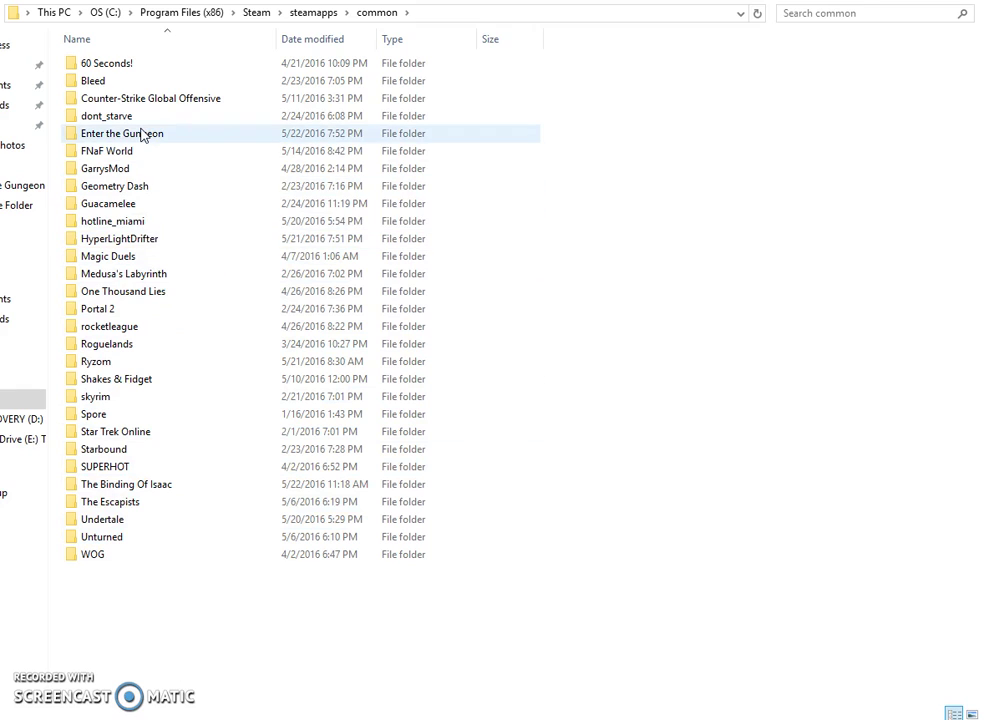
Open the Enter the Gungeon folder in steamapps\common and briefly select its items
{"action": "mouse_move", "coordinate": [141, 134]}
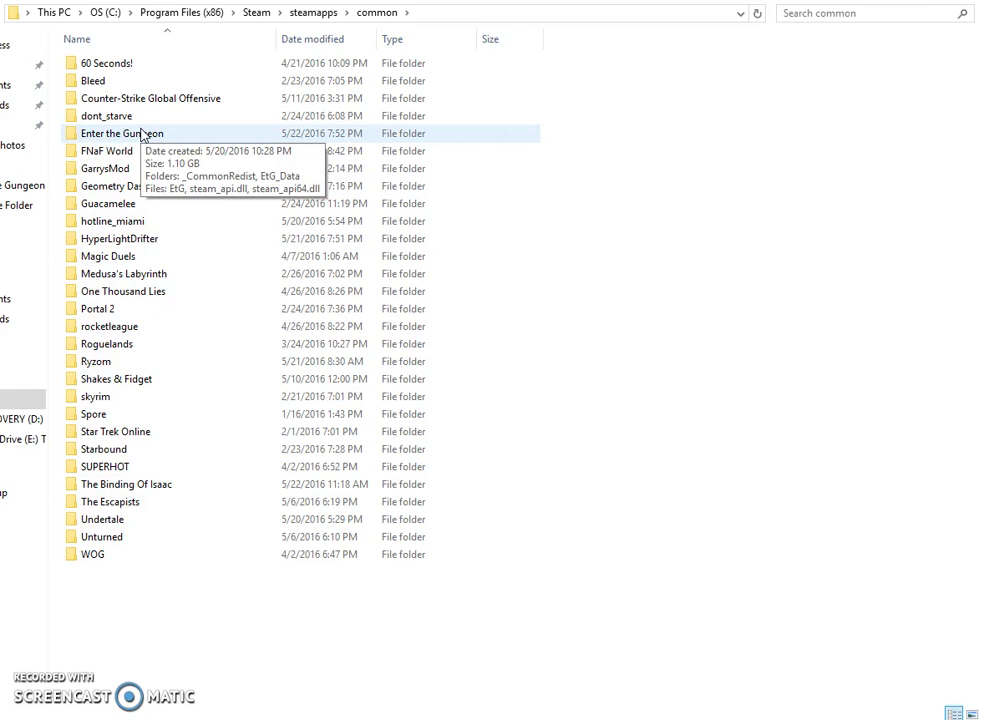
{"action": "double_click", "coordinate": [141, 134]}
{"action": "left_click_drag", "start_coordinate": [153, 214], "coordinate": [110, 252]}
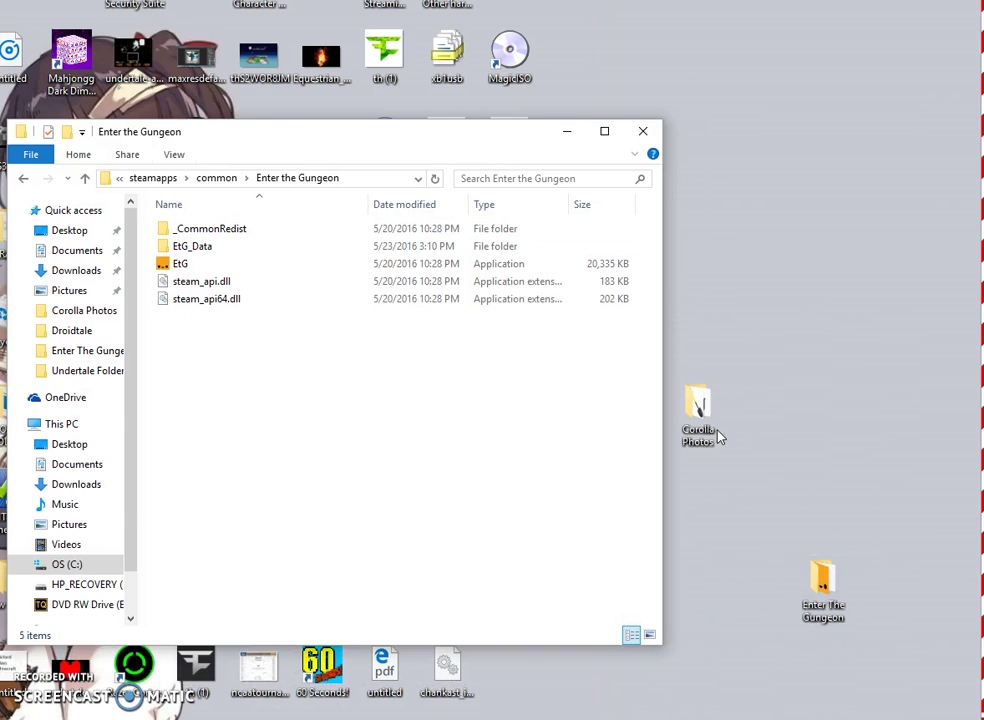
Move the Corolla Photos icon, then try deleting the in-use desktop Enter The Gungeon folder
{"action": "left_click_drag", "start_coordinate": [708, 415], "coordinate": [572, 4]}
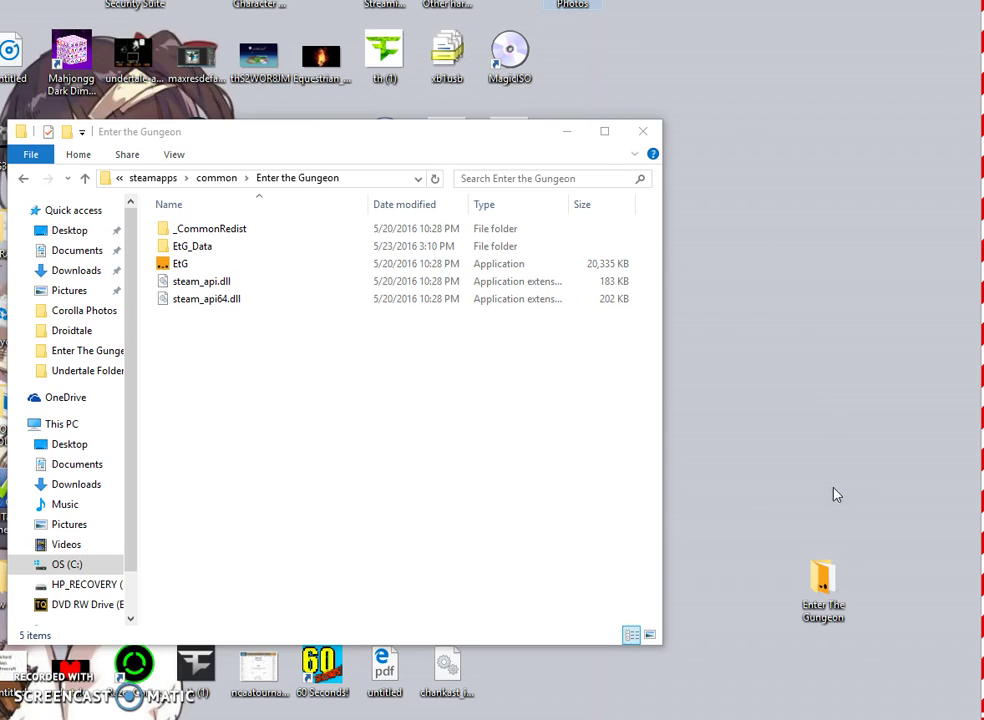
{"action": "double_click", "coordinate": [826, 625]}
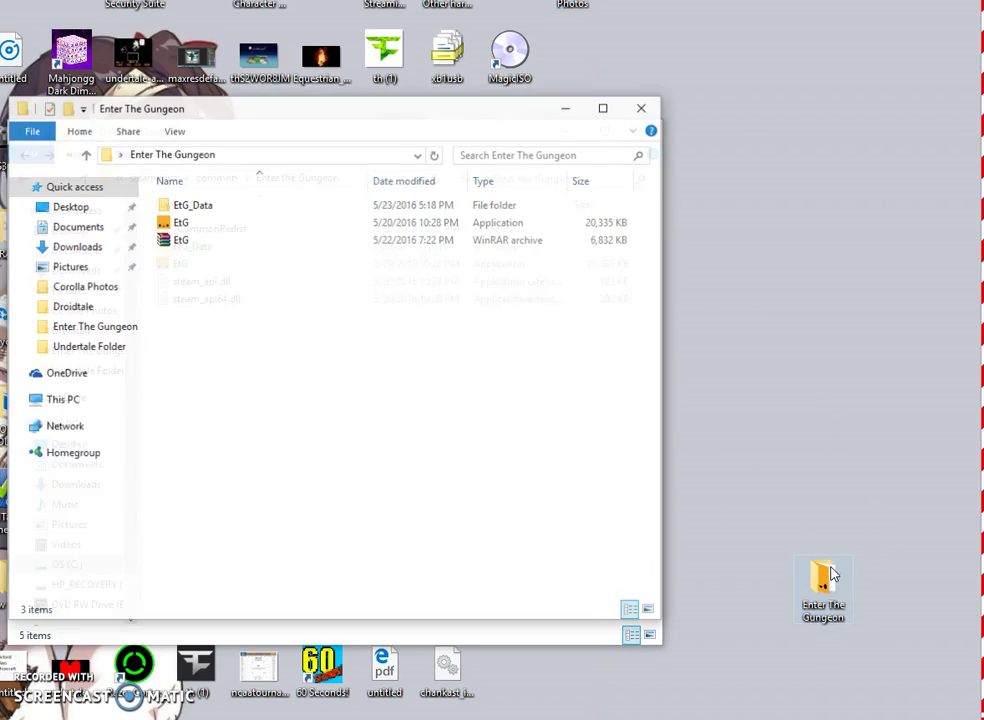
{"action": "left_click", "coordinate": [642, 106]}
{"action": "left_click", "coordinate": [818, 578]}
{"action": "key", "text": "Delete"}
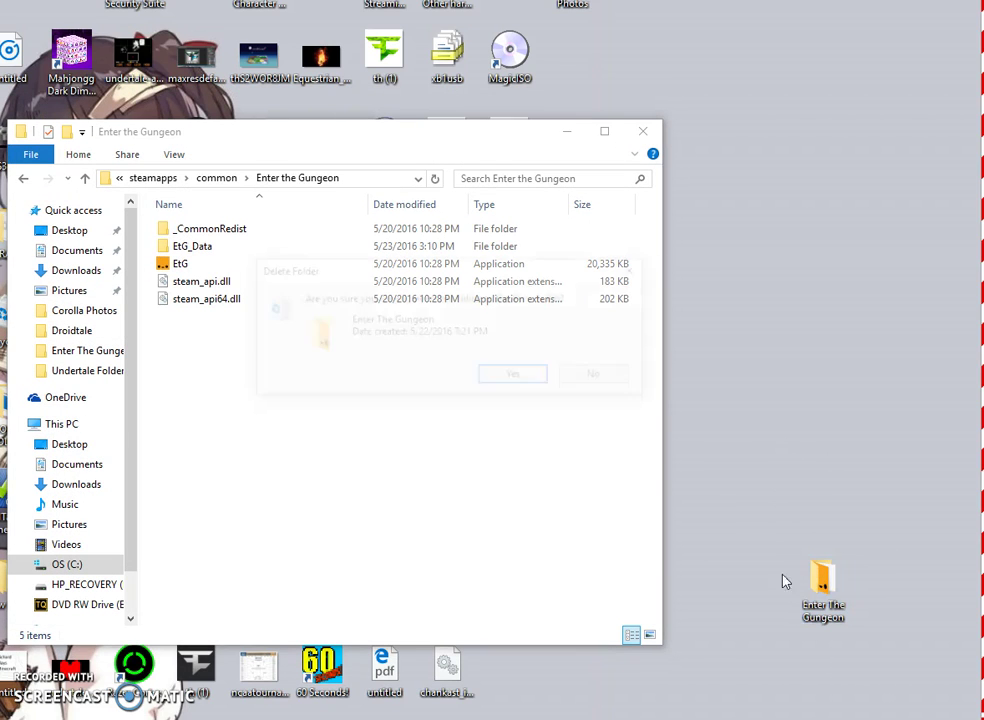
{"action": "left_click", "coordinate": [533, 375]}
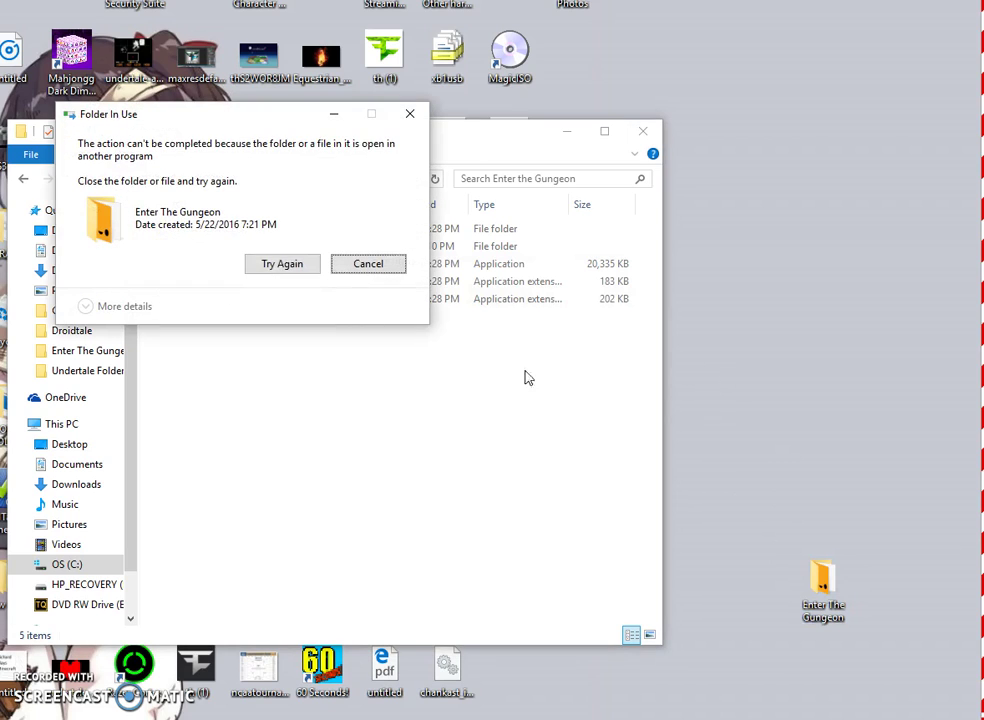
{"action": "left_click", "coordinate": [282, 264]}
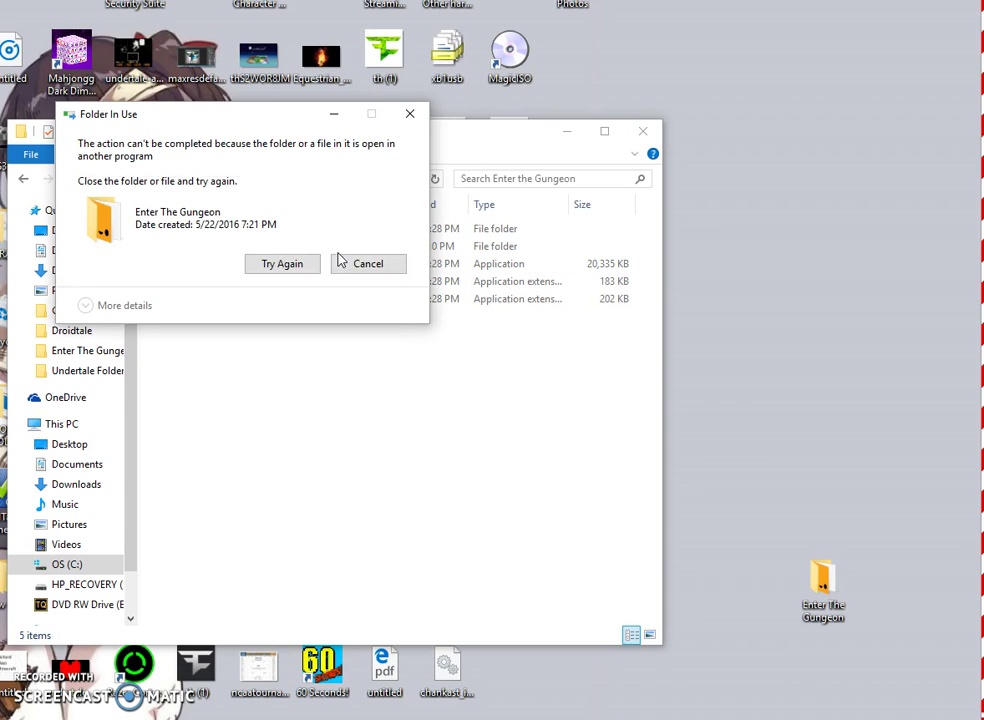
{"action": "key", "text": "Return"}
Close the running EtG game and the Chromium browser window
{"action": "right_click", "coordinate": [556, 714]}
{"action": "left_click", "coordinate": [556, 712]}
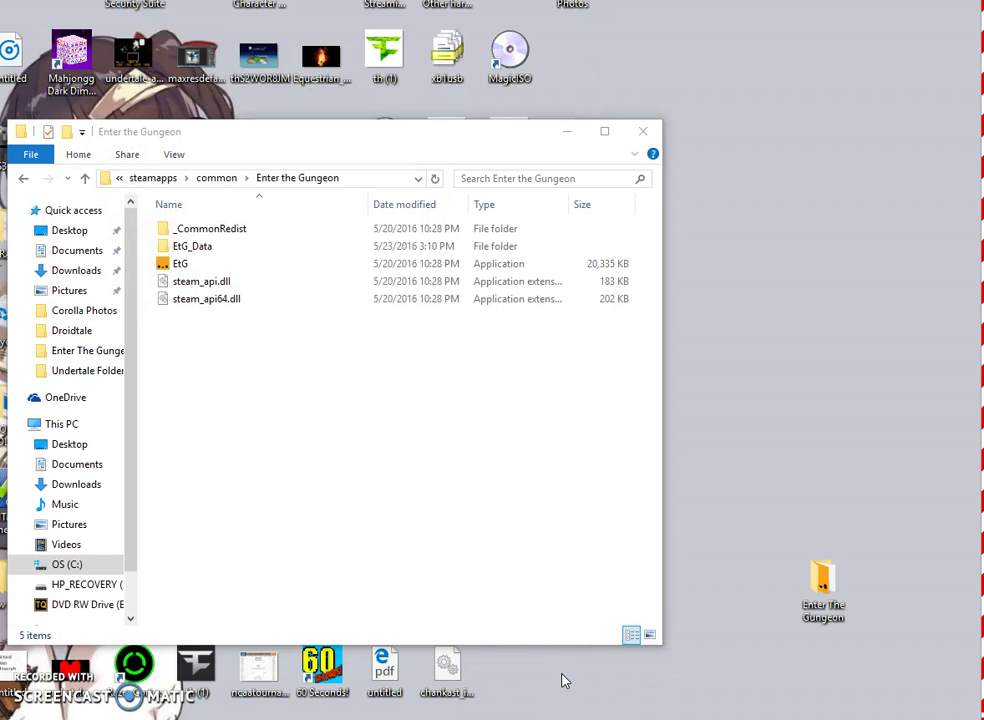
{"action": "left_click", "coordinate": [554, 360]}
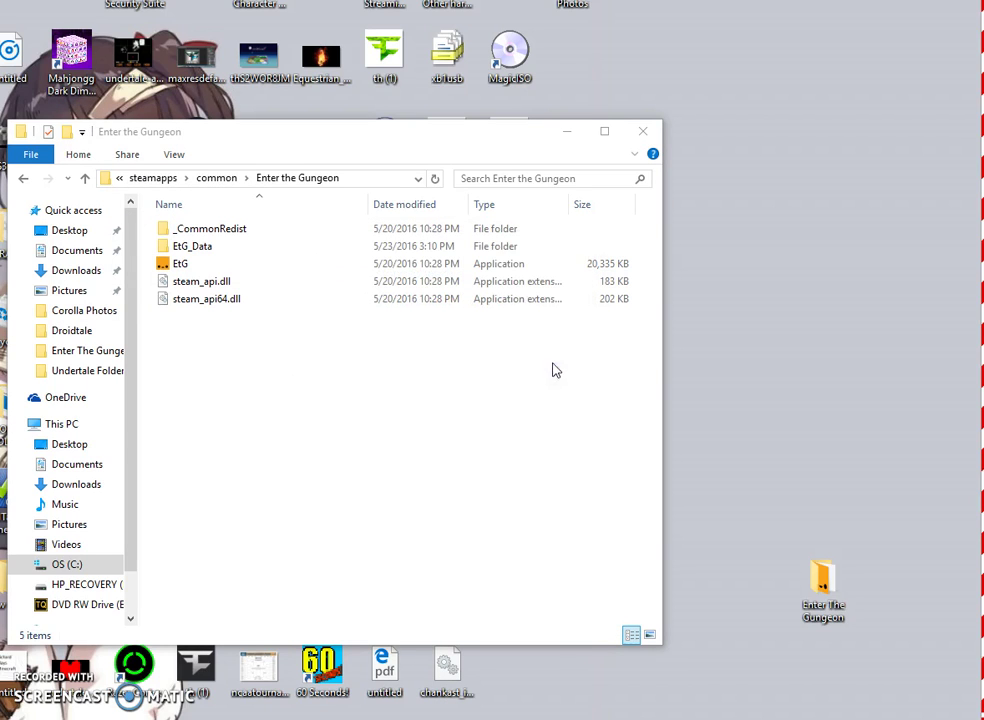
{"action": "right_click", "coordinate": [540, 714]}
{"action": "left_click", "coordinate": [540, 714]}
{"action": "right_click", "coordinate": [590, 714]}
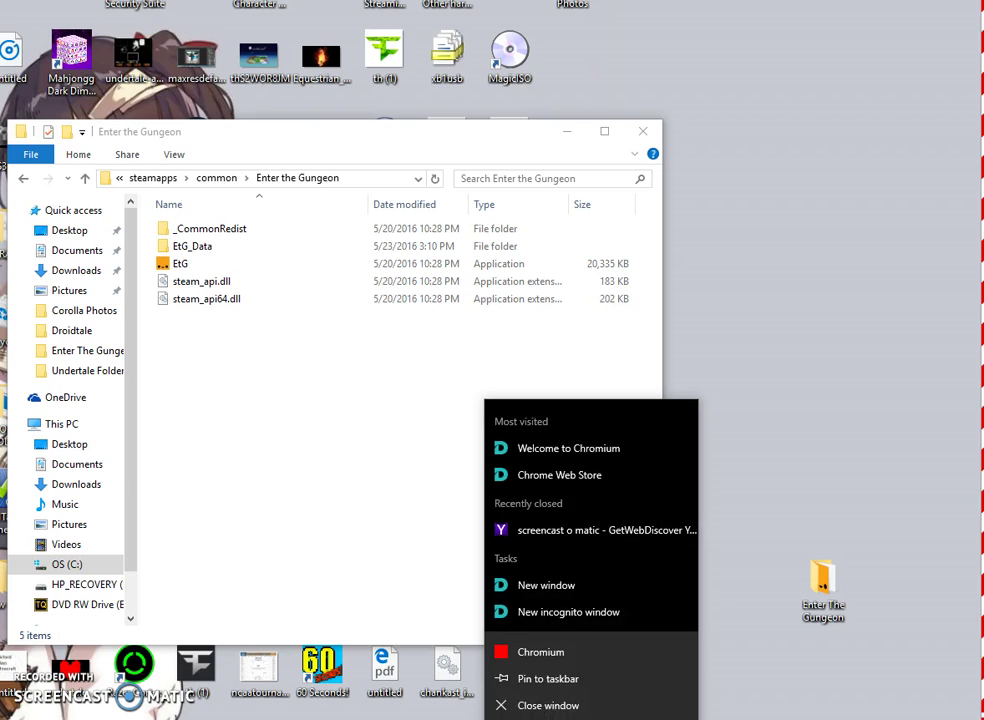
{"action": "left_click", "coordinate": [590, 708]}
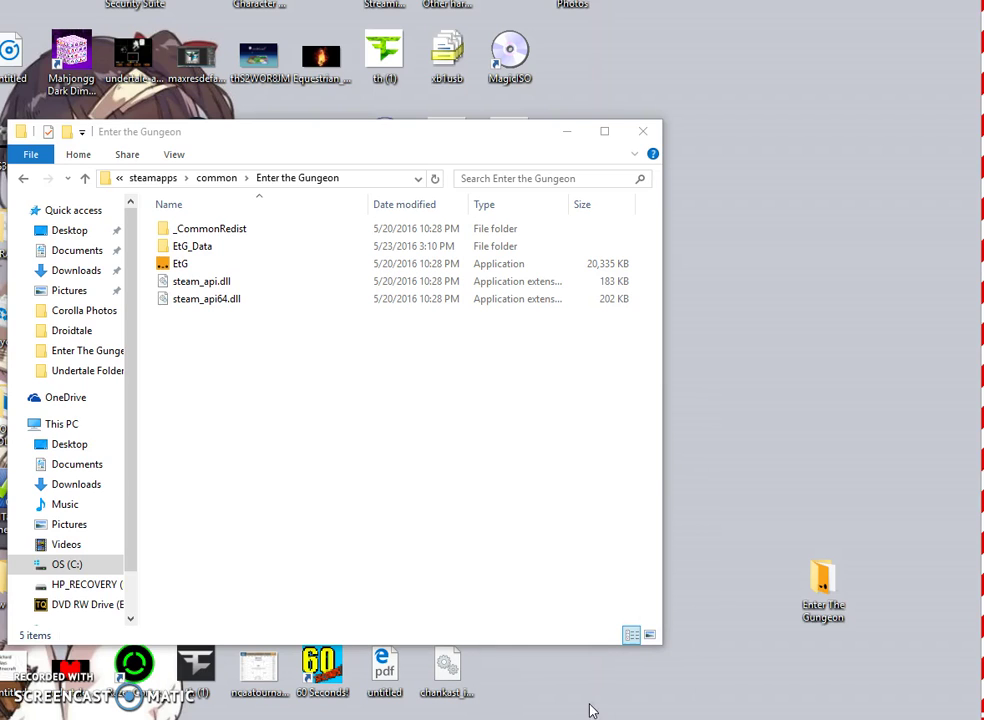
Delete the desktop Enter The Gungeon folder to the Recycle Bin
{"action": "left_click", "coordinate": [815, 592]}
{"action": "key", "text": "Delete"}
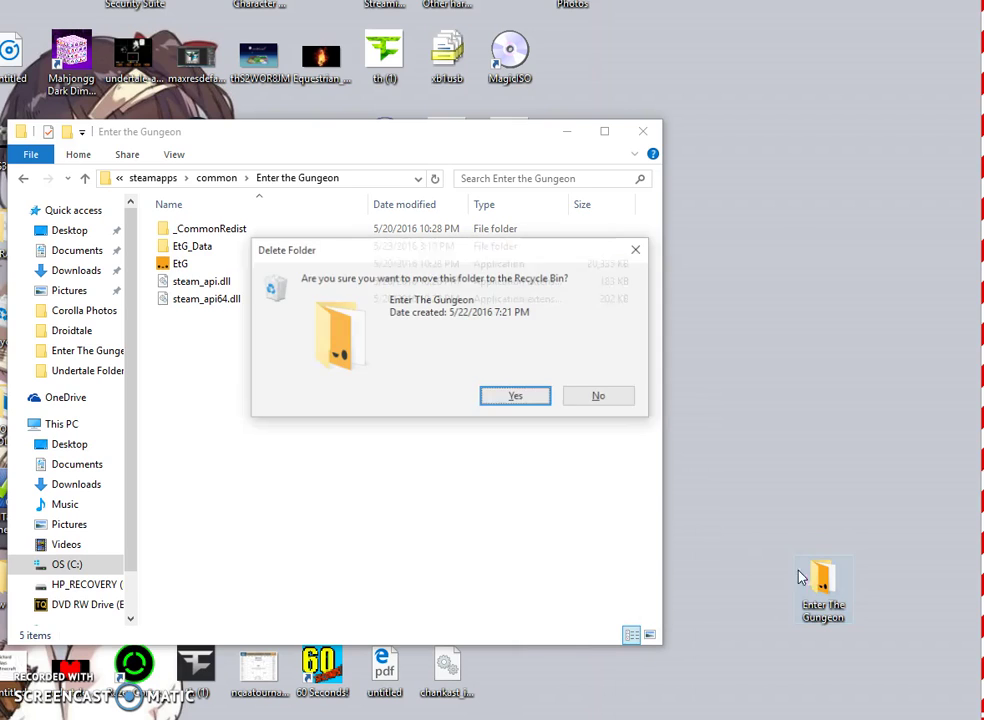
{"action": "left_click", "coordinate": [528, 400]}
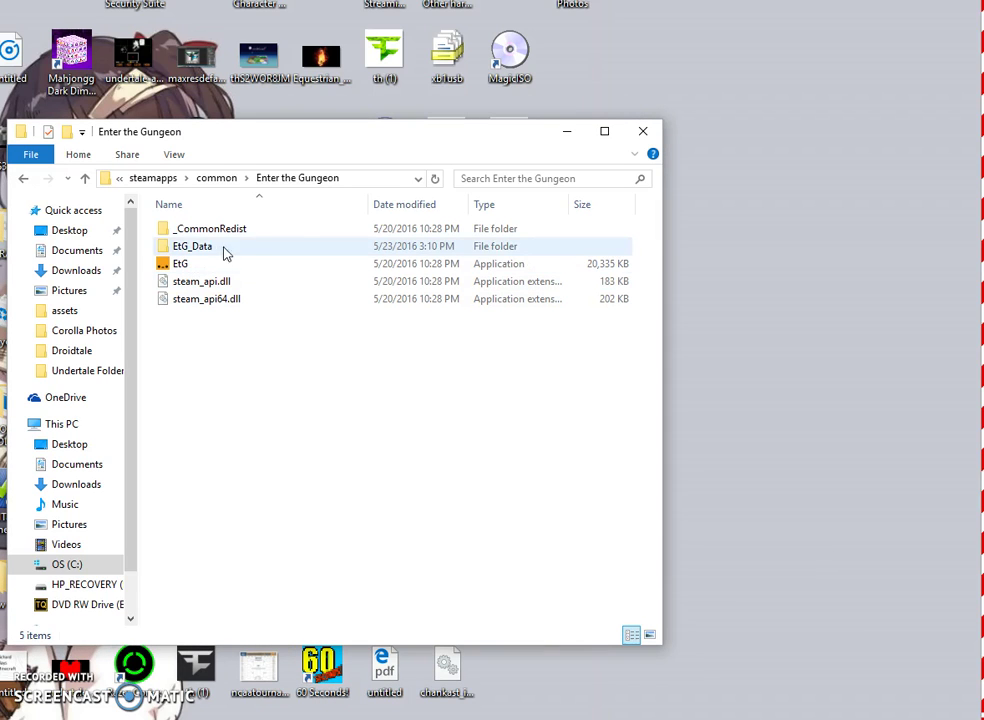
Copy the EtG application from the install folder onto the desktop
{"action": "double_click", "coordinate": [222, 262]}
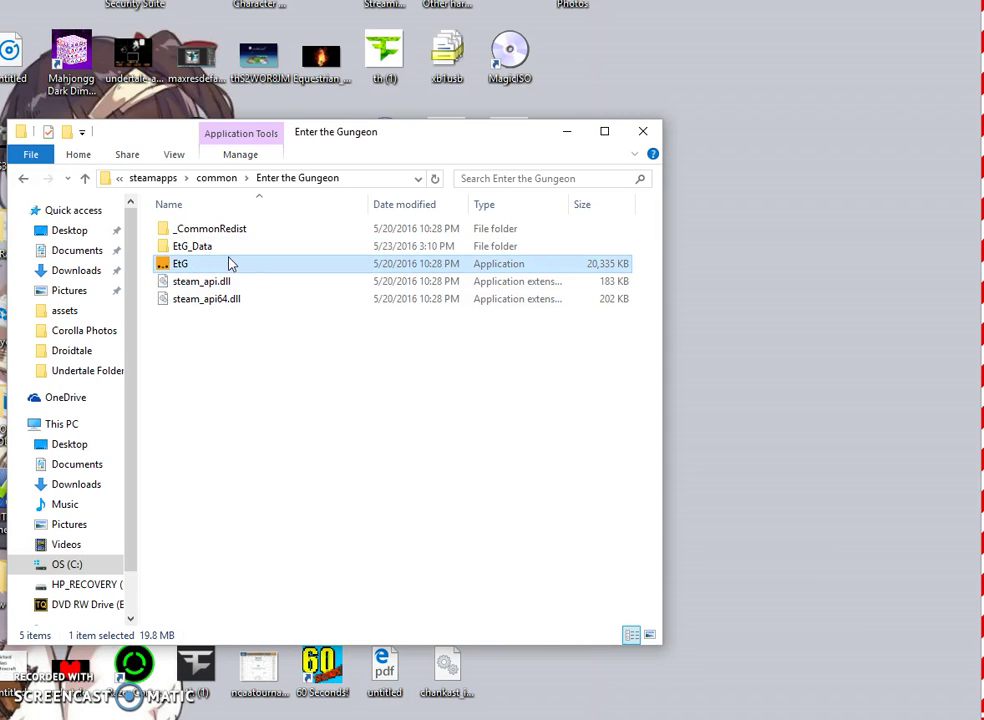
{"action": "right_click", "coordinate": [229, 259]}
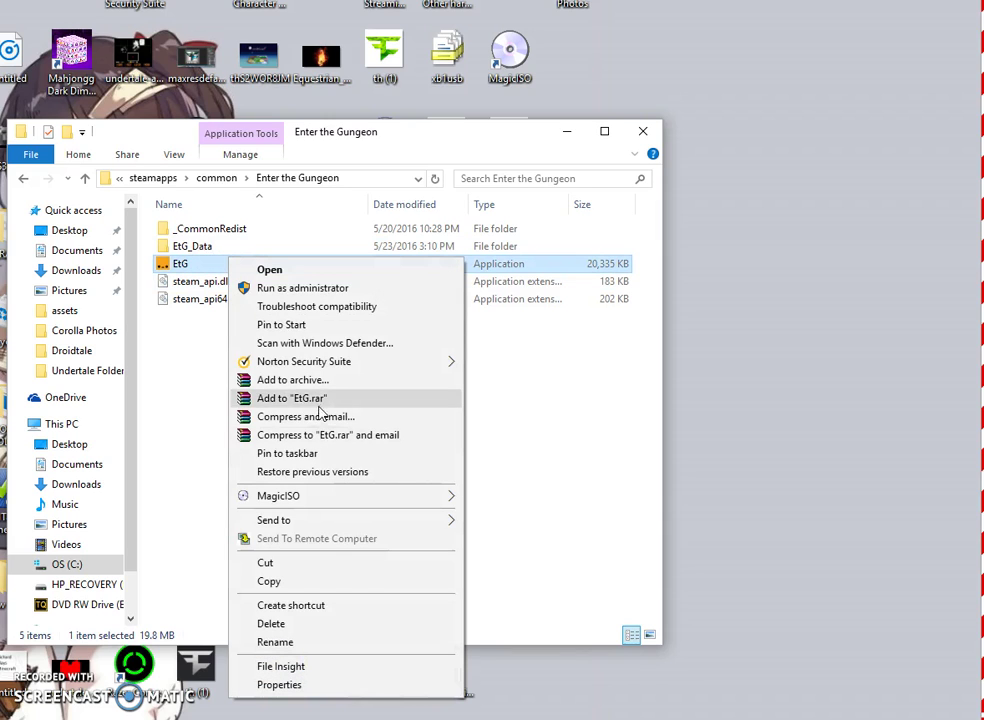
{"action": "left_click", "coordinate": [290, 582]}
{"action": "right_click", "coordinate": [774, 395]}
{"action": "left_click", "coordinate": [805, 468]}
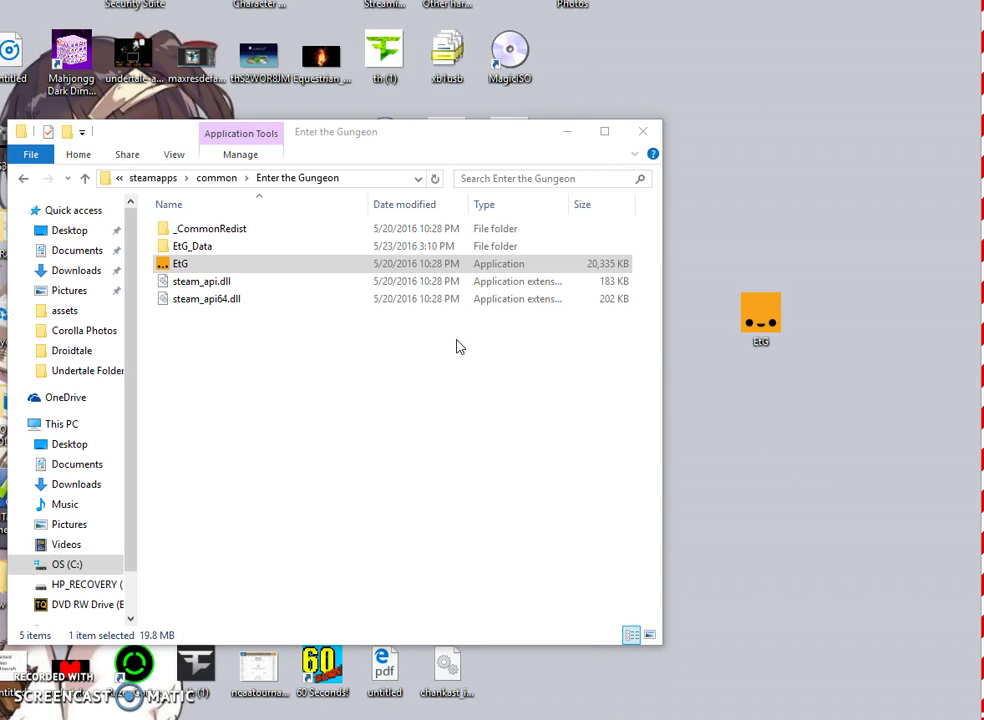
Run the desktop EtG copy, read and dismiss its missing EtG_Data error, then select EtG_Data
{"action": "left_click", "coordinate": [753, 325]}
{"action": "left_click_drag", "start_coordinate": [398, 318], "coordinate": [301, 319]}
{"action": "left_click", "coordinate": [445, 341]}
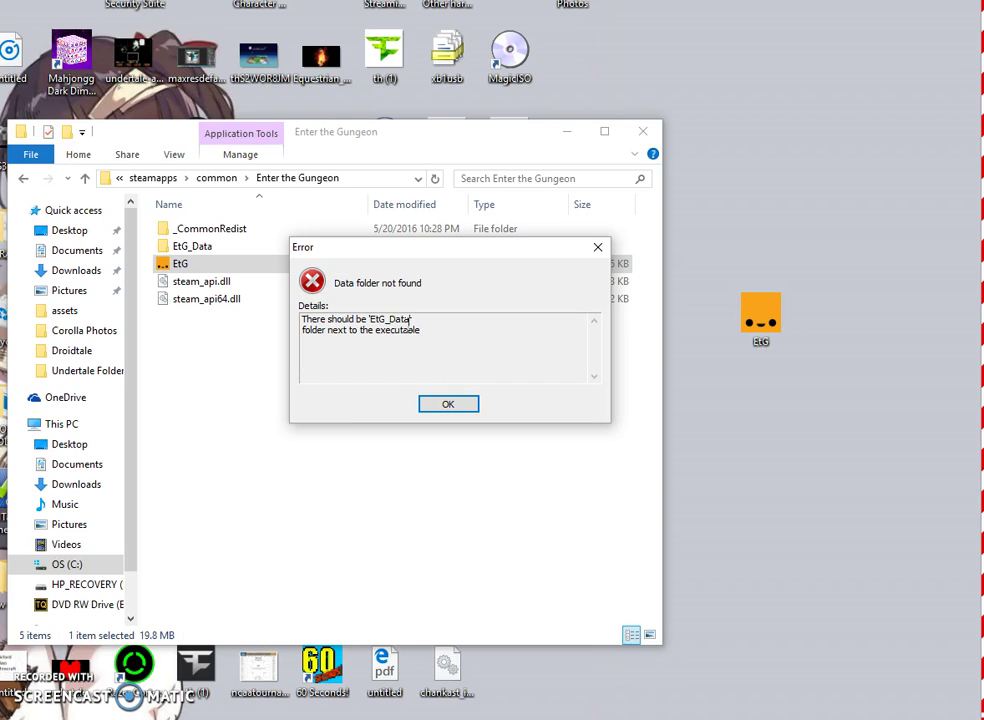
{"action": "double_click", "coordinate": [367, 318]}
{"action": "left_click", "coordinate": [440, 404]}
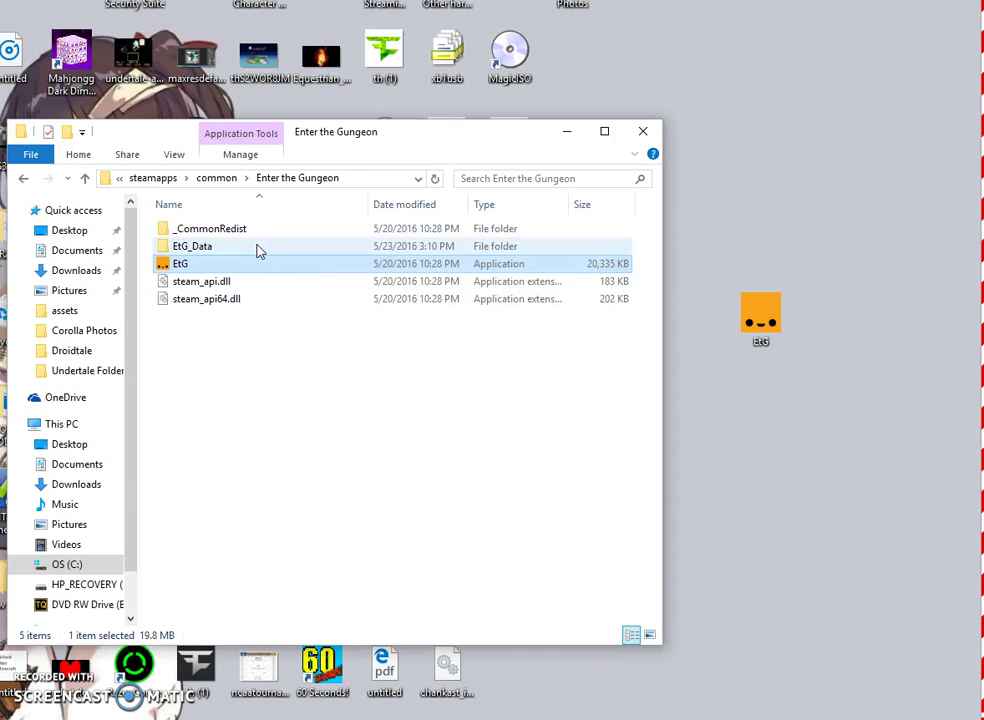
{"action": "left_click", "coordinate": [198, 246]}
{"action": "right_click", "coordinate": [257, 246]}
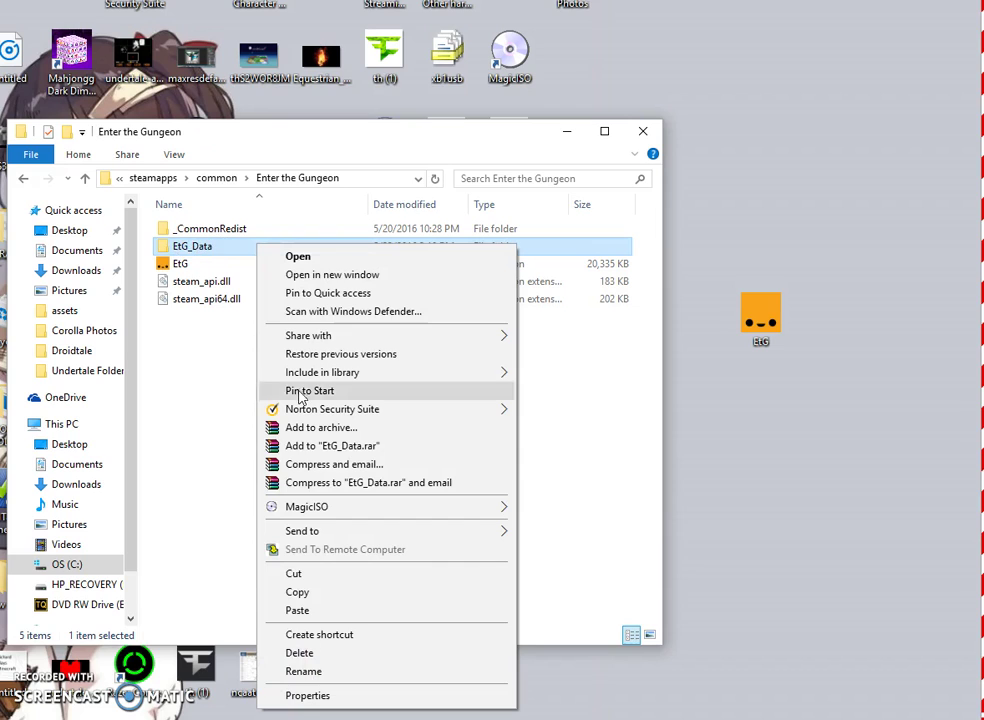
Copy EtG_Data and paste all 134 items onto the desktop beside EtG
{"action": "left_click", "coordinate": [318, 594]}
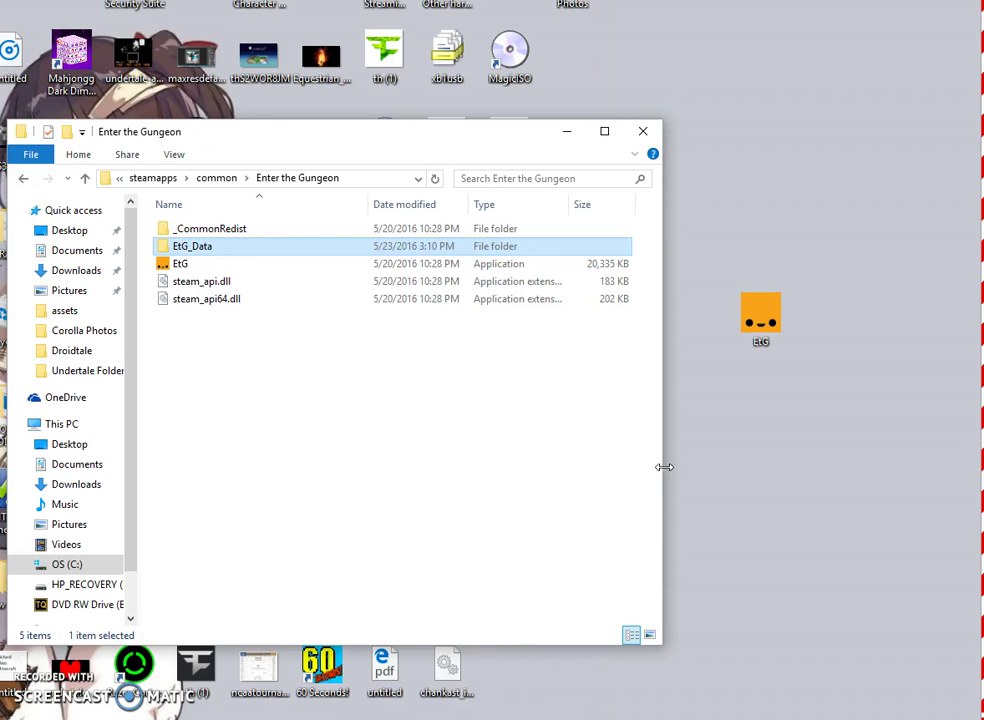
{"action": "right_click", "coordinate": [744, 441]}
{"action": "left_click", "coordinate": [826, 511]}
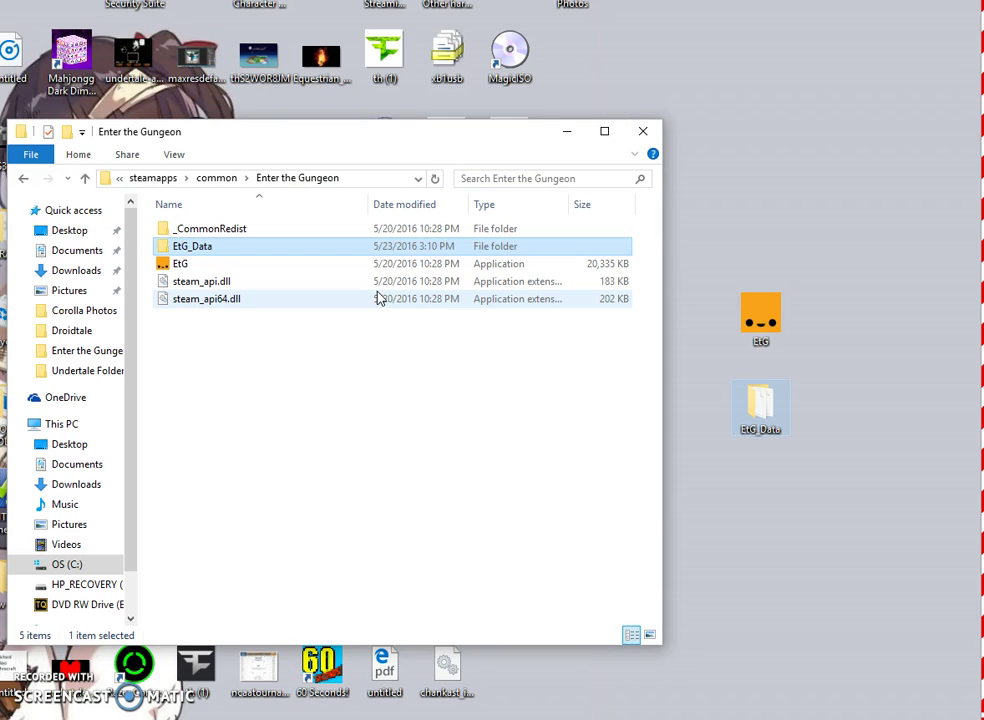
Make a new desktop folder named 'Tutorial' and move EtG and EtG_Data inside it
{"action": "left_click", "coordinate": [816, 392]}
{"action": "right_click", "coordinate": [816, 392]}
{"action": "mouse_move", "coordinate": [836, 562]}
{"action": "left_click", "coordinate": [661, 565]}
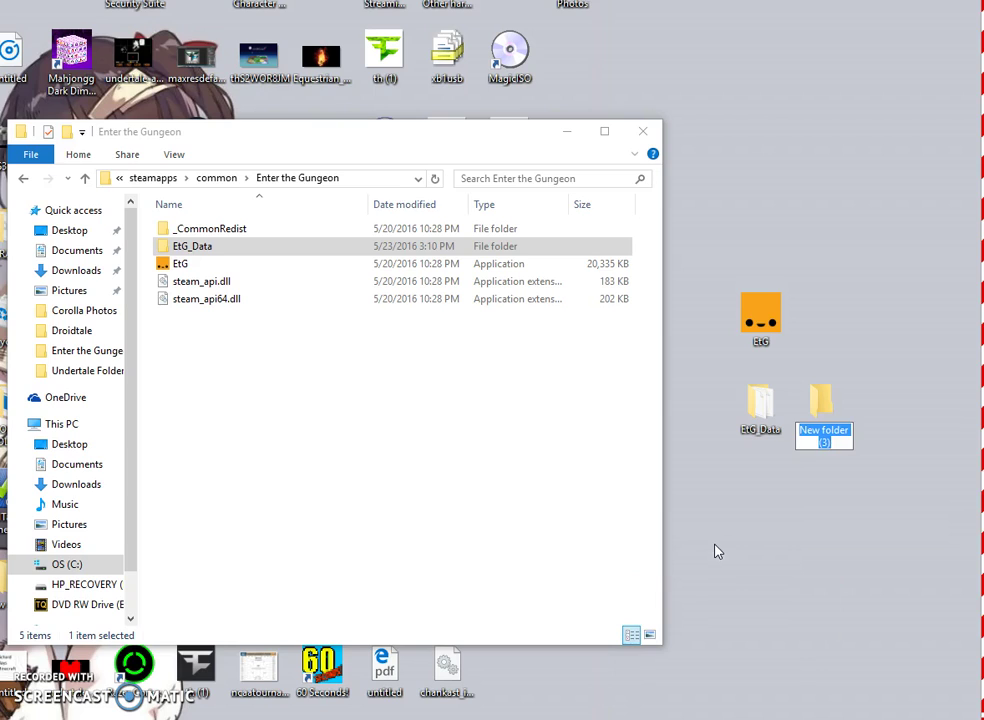
{"action": "type", "text": "Tutorialk"}
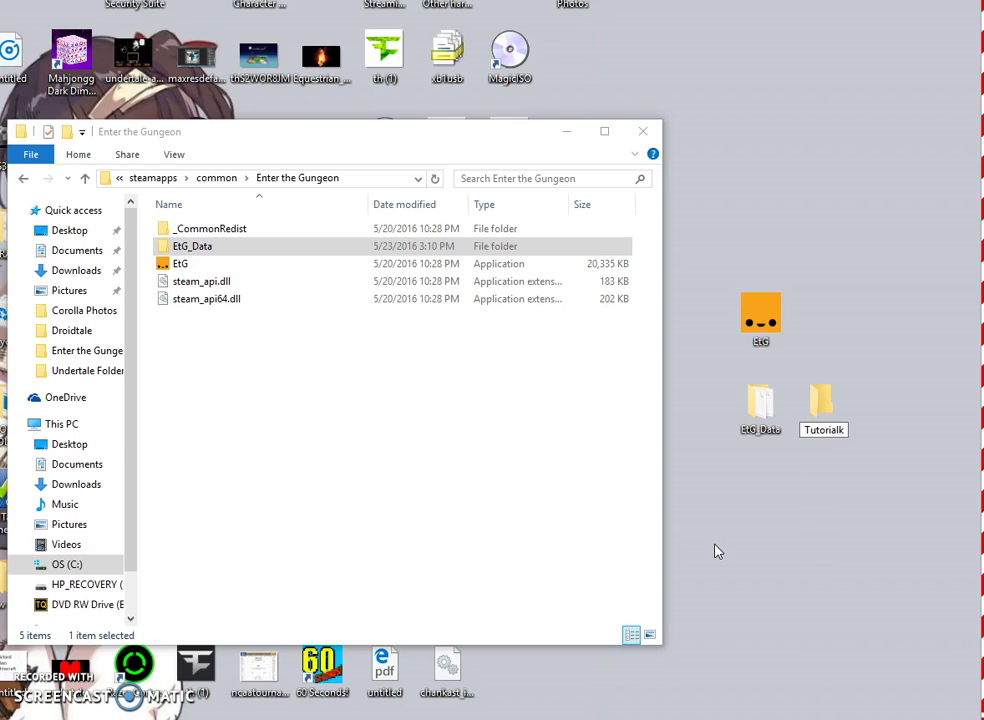
{"action": "key", "text": "BackSpace"}
{"action": "key", "text": "Return"}
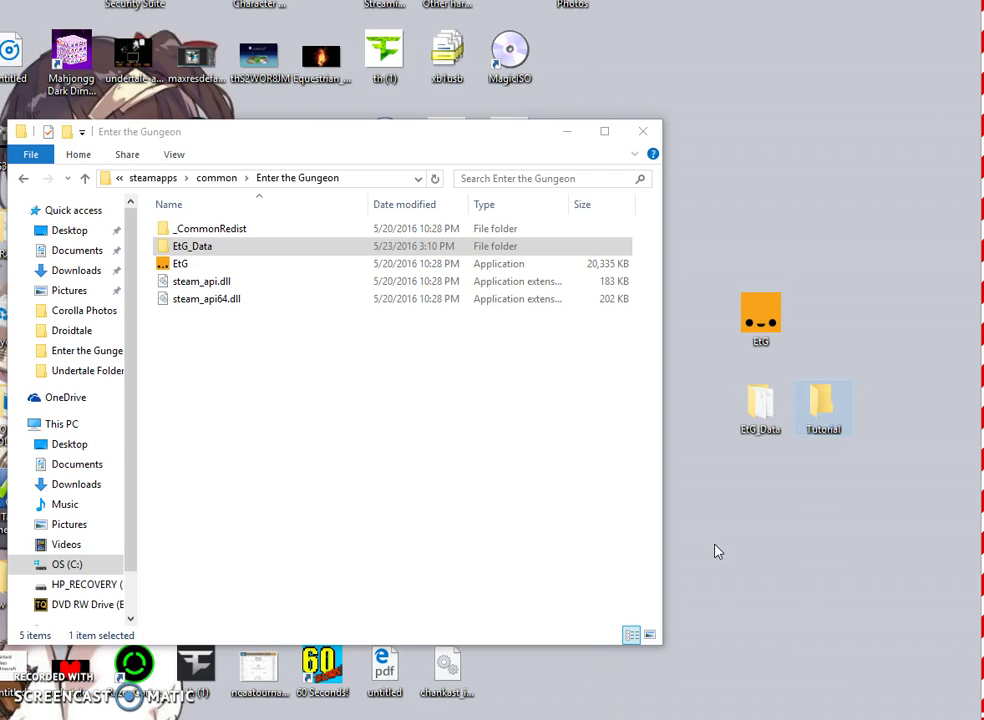
{"action": "left_click_drag", "start_coordinate": [748, 470], "coordinate": [815, 437]}
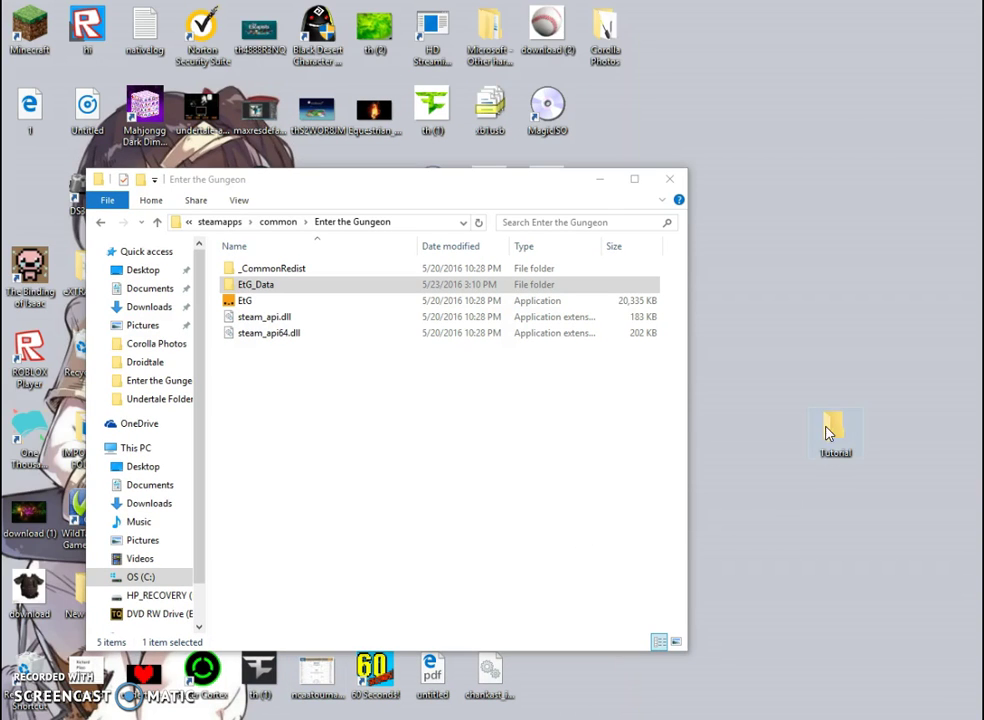
Close the install folder, then launch EtG from Tutorial and start a quickstart run with Q
{"action": "left_click", "coordinate": [669, 179]}
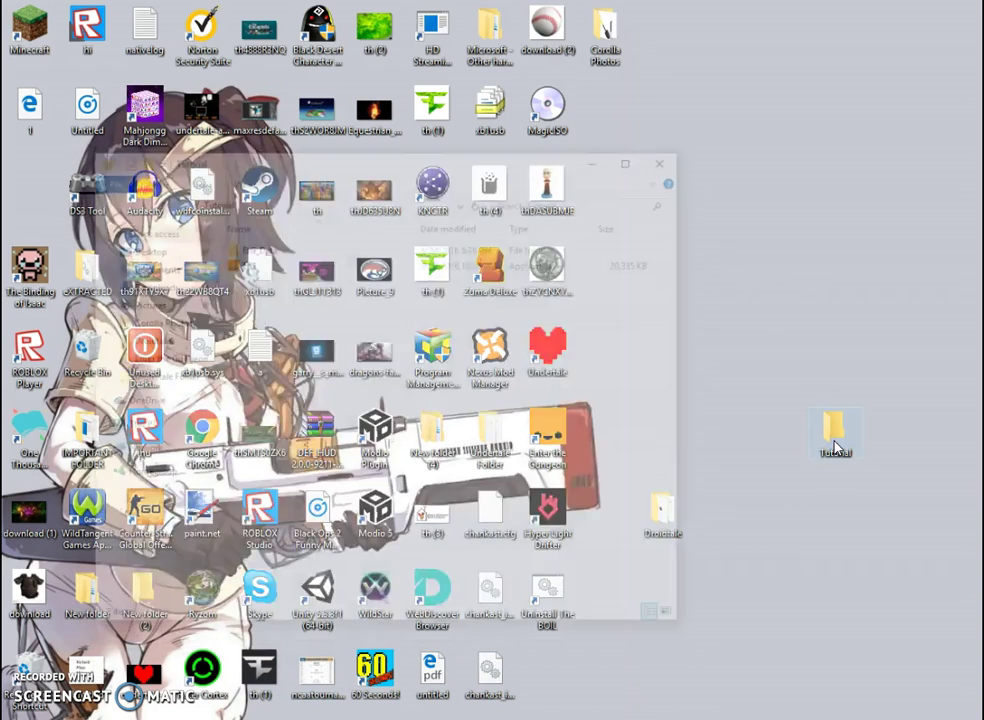
{"action": "double_click", "coordinate": [836, 447]}
{"action": "double_click", "coordinate": [279, 265]}
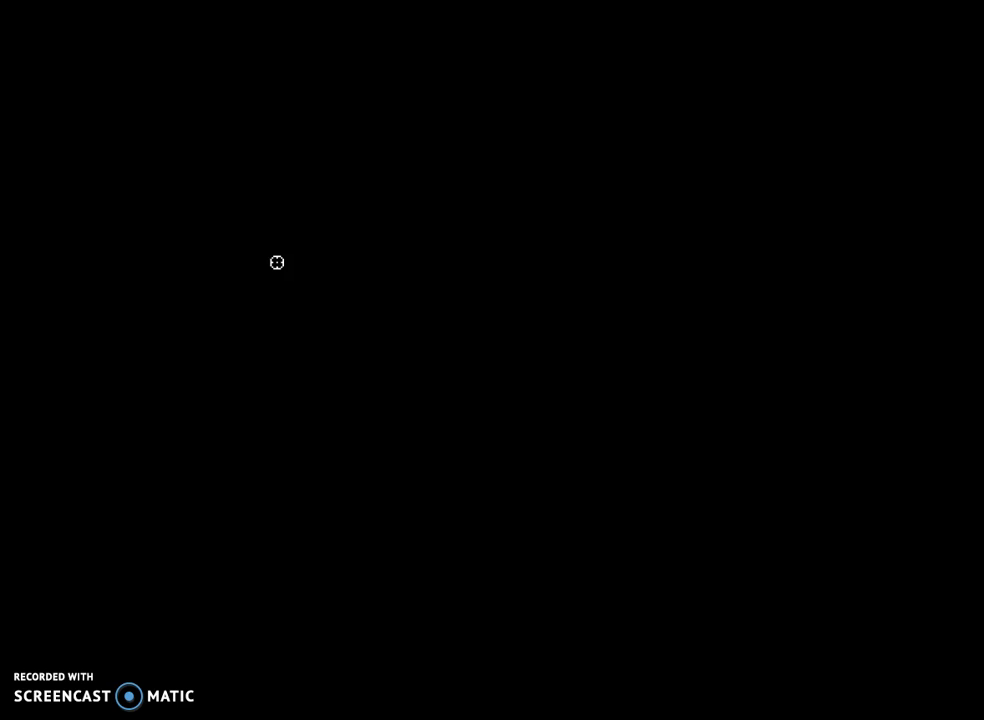
{"action": "key", "text": "q"}
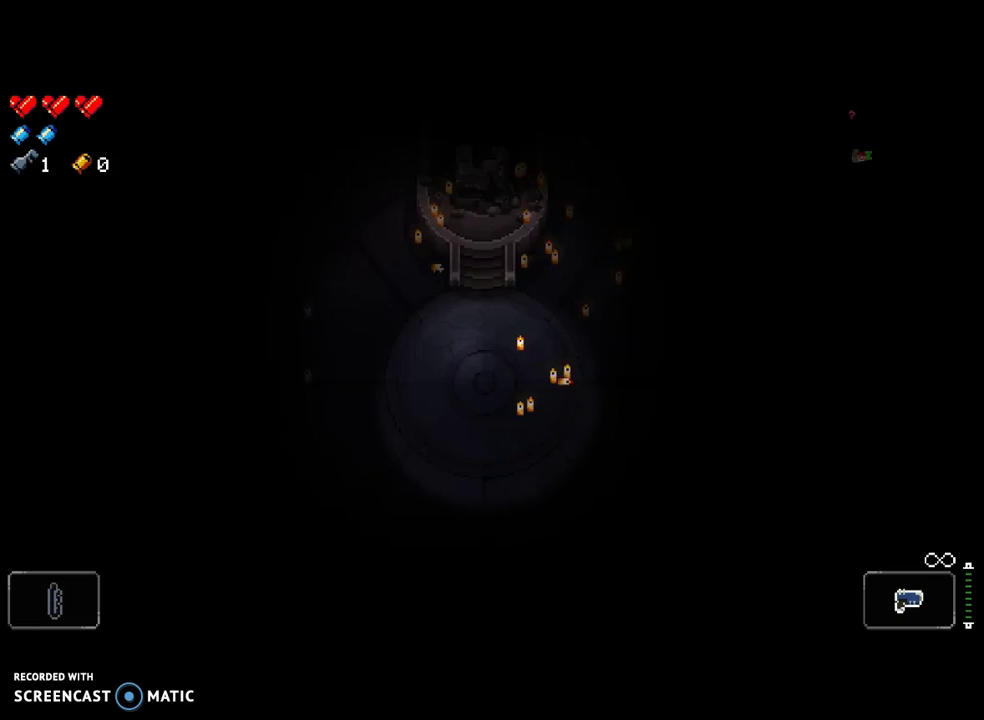
Pause the game and go to Options > Video
{"action": "key", "text": "Escape"}
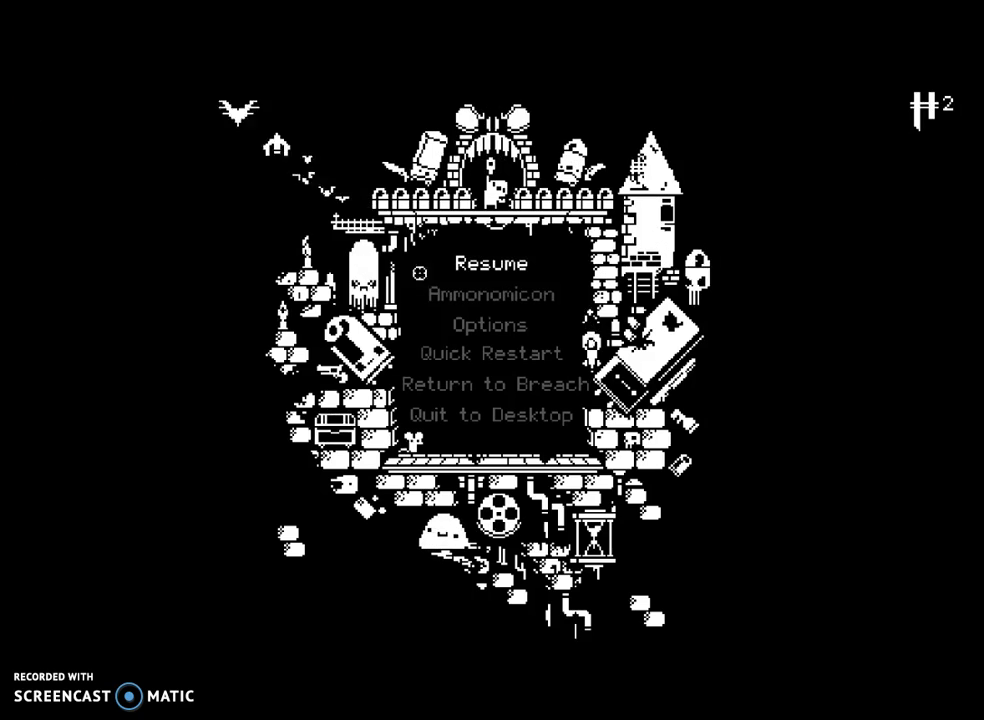
{"action": "left_click", "coordinate": [490, 324]}
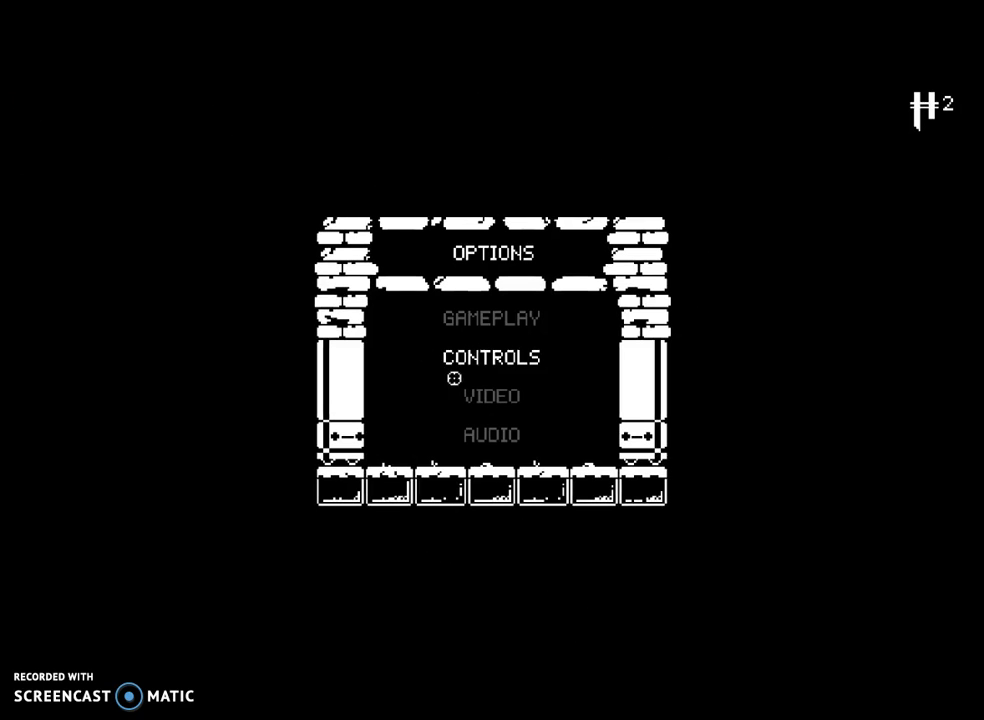
{"action": "left_click", "coordinate": [481, 397]}
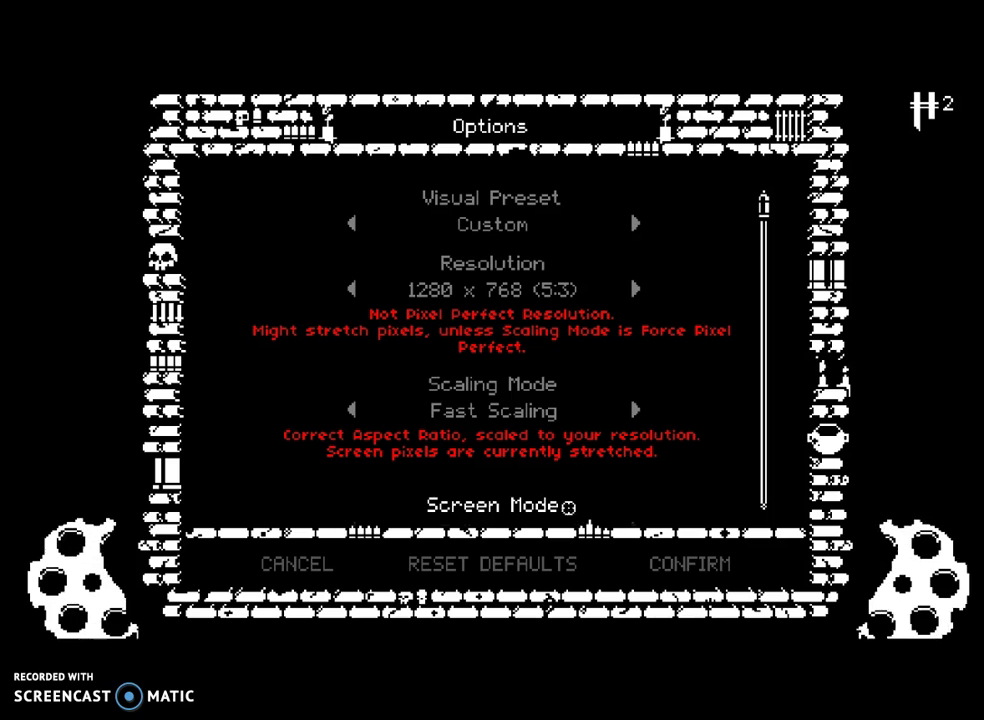
{"action": "scroll", "coordinate": [578, 469], "scroll_direction": "down", "scroll_amount": 3}
{"action": "scroll", "coordinate": [578, 469], "scroll_direction": "up", "scroll_amount": 3}
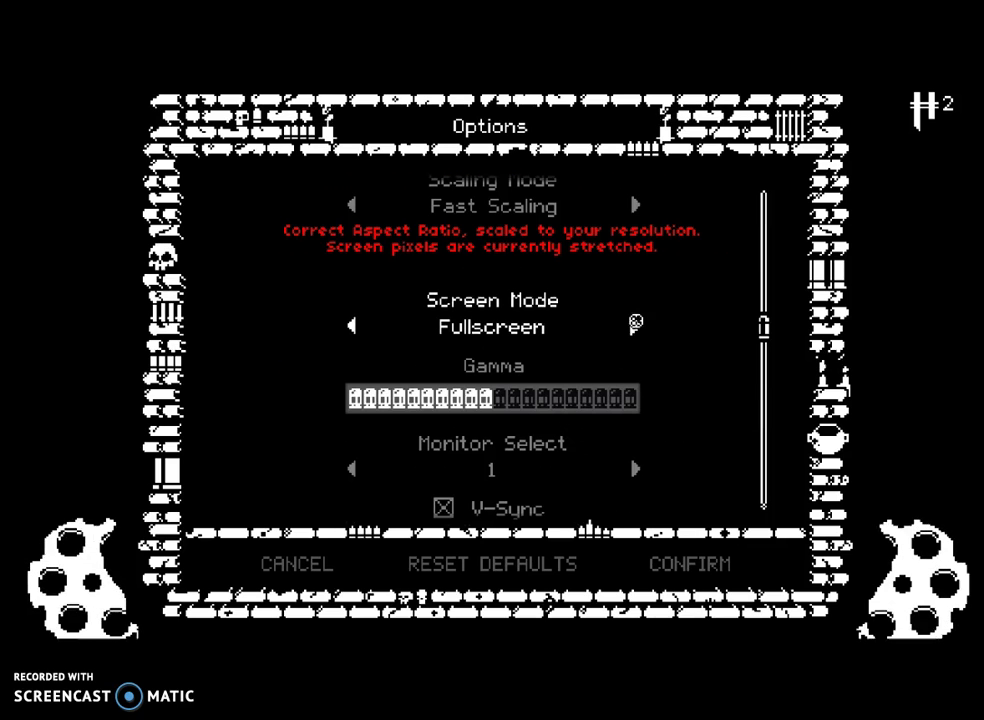
Set Screen Mode to Windowed and confirm committing the change
{"action": "left_click", "coordinate": [636, 325]}
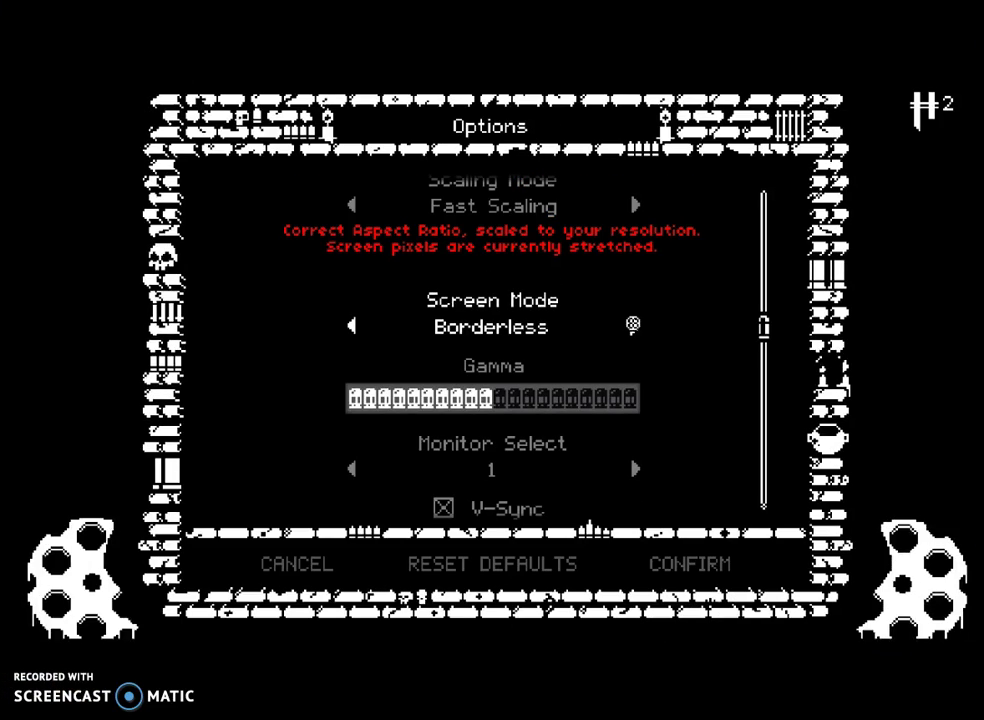
{"action": "left_click", "coordinate": [636, 325]}
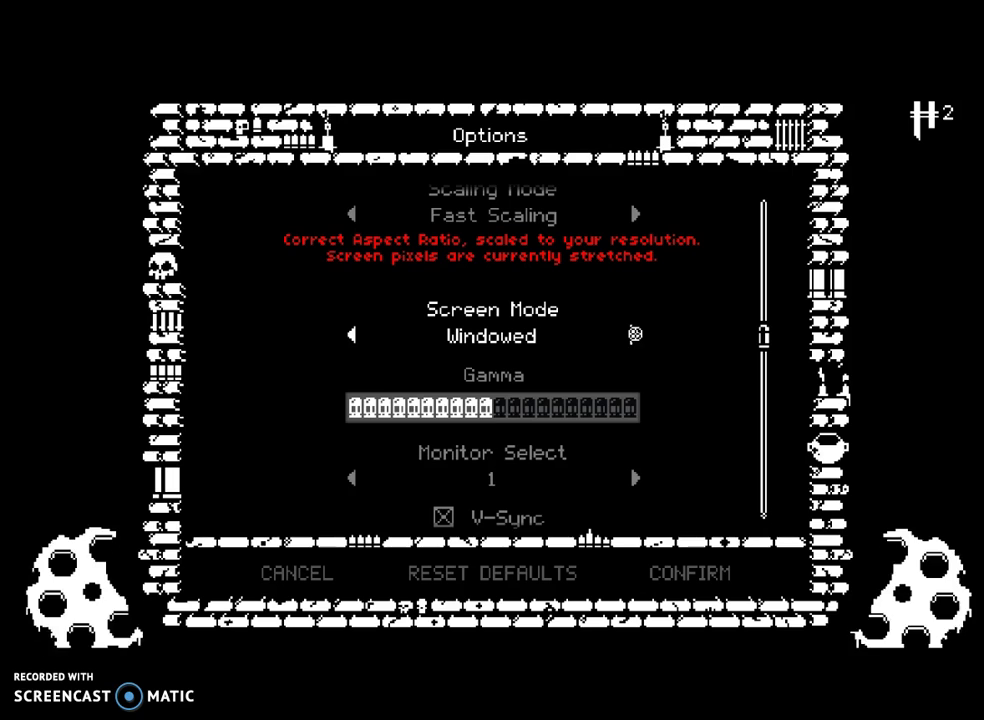
{"action": "key", "text": "Escape"}
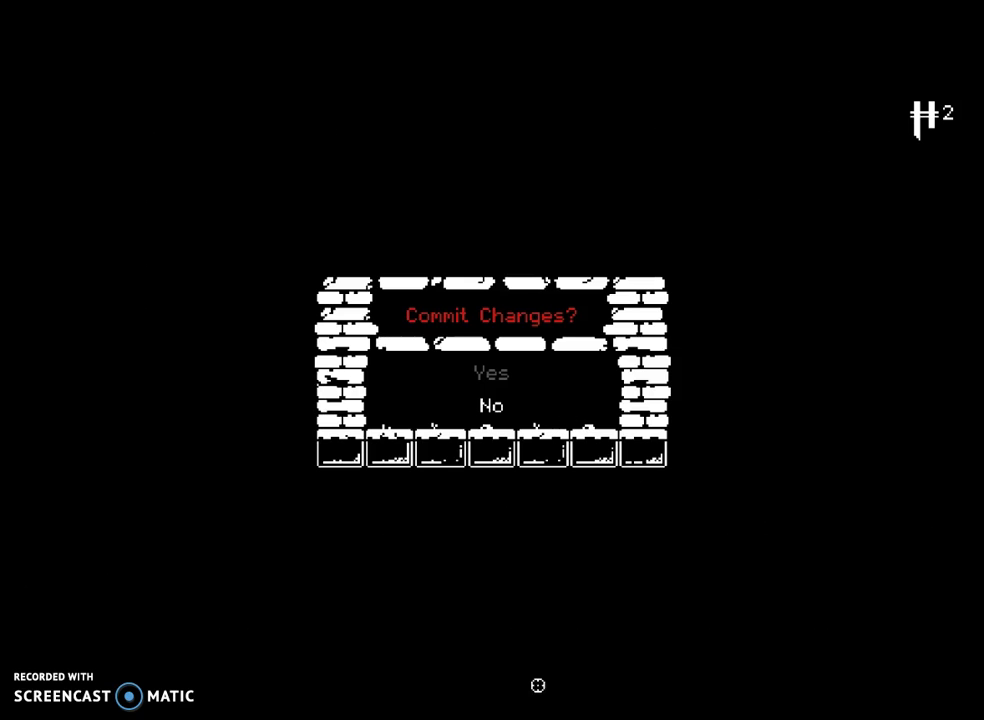
{"action": "left_click", "coordinate": [498, 373]}
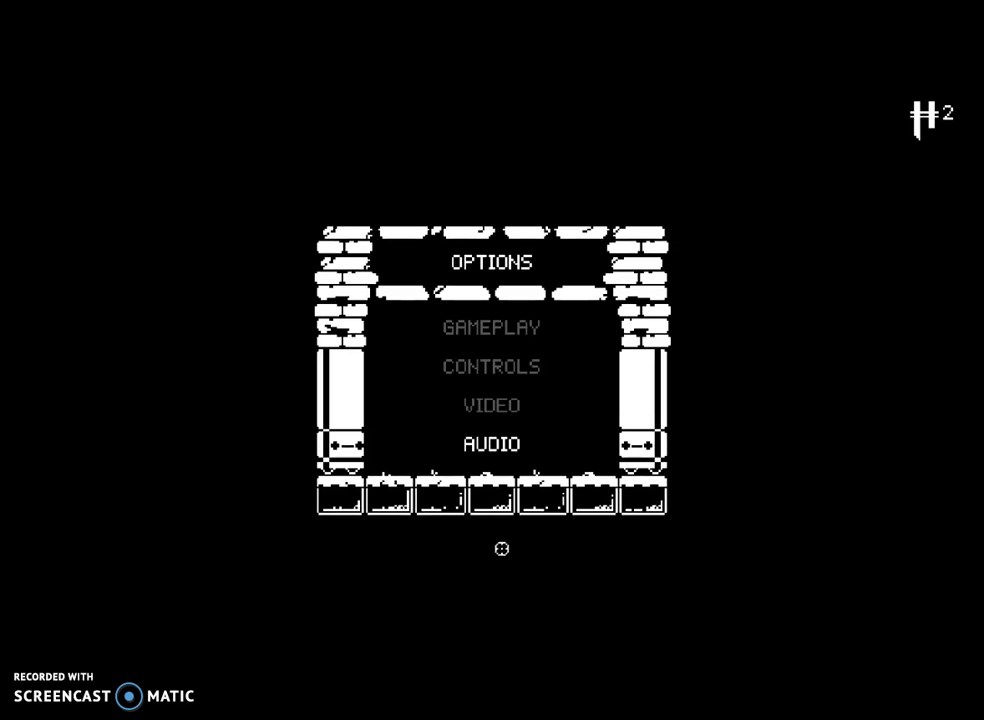
{"action": "key", "text": "Escape"}
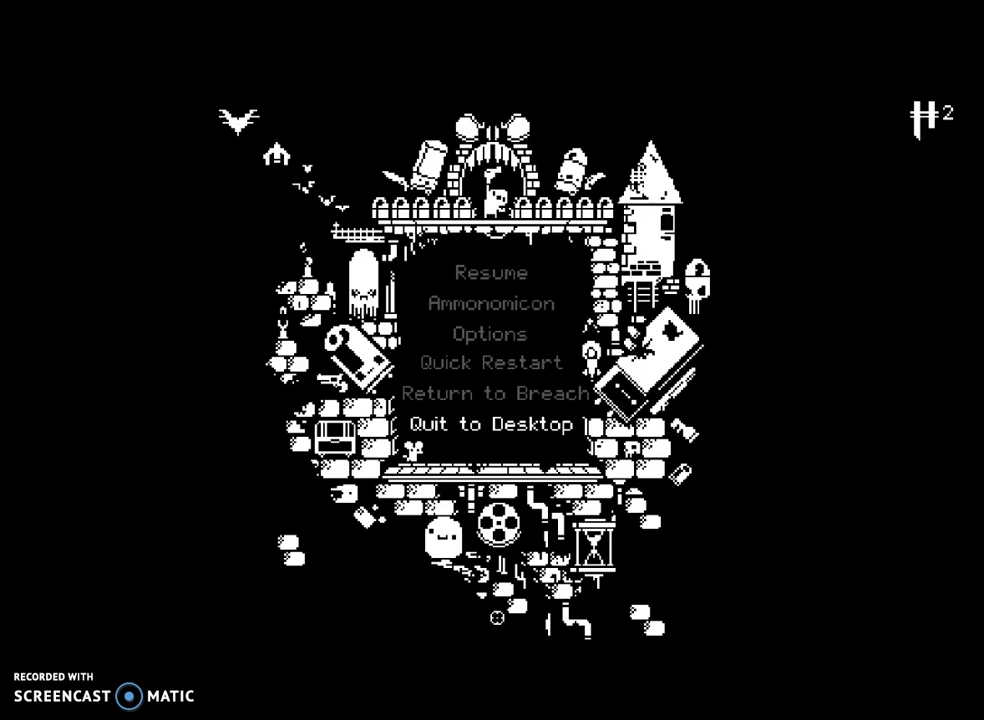
Bring Steam to the front and select Enter the Gungeon in the Library list
{"action": "mouse_move", "coordinate": [516, 719]}
{"action": "left_click", "coordinate": [460, 650]}
{"action": "scroll", "coordinate": [228, 435], "scroll_direction": "down", "scroll_amount": 6}
{"action": "left_click", "coordinate": [222, 395]}
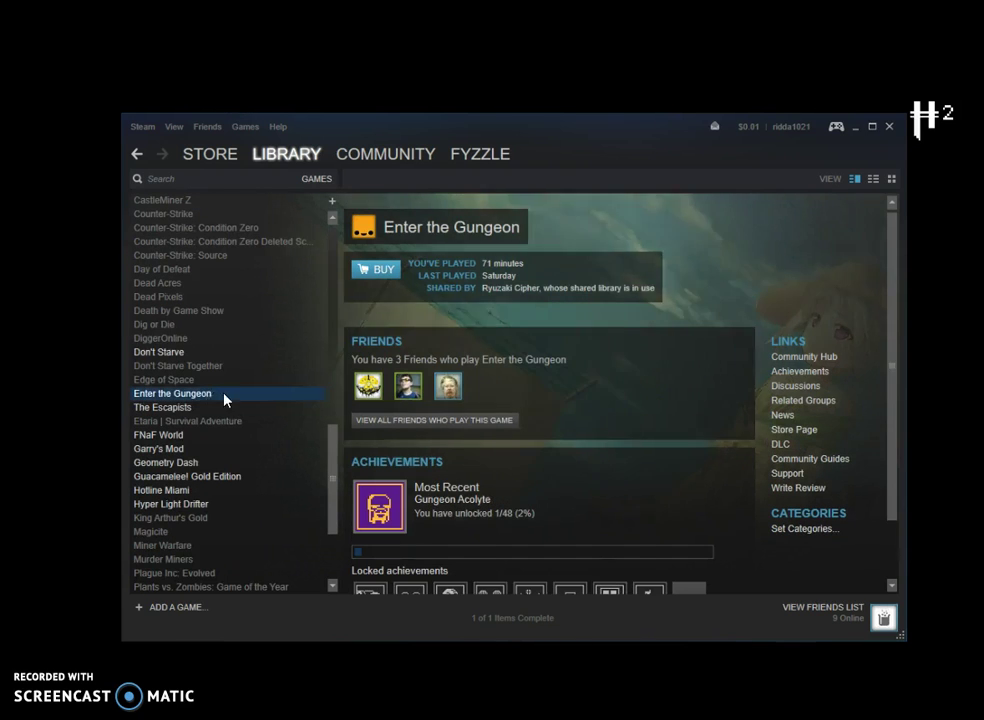
Scroll through the Enter the Gungeon library page, then minimize Steam to reveal the game
{"action": "scroll", "coordinate": [224, 399], "scroll_direction": "up", "scroll_amount": 15}
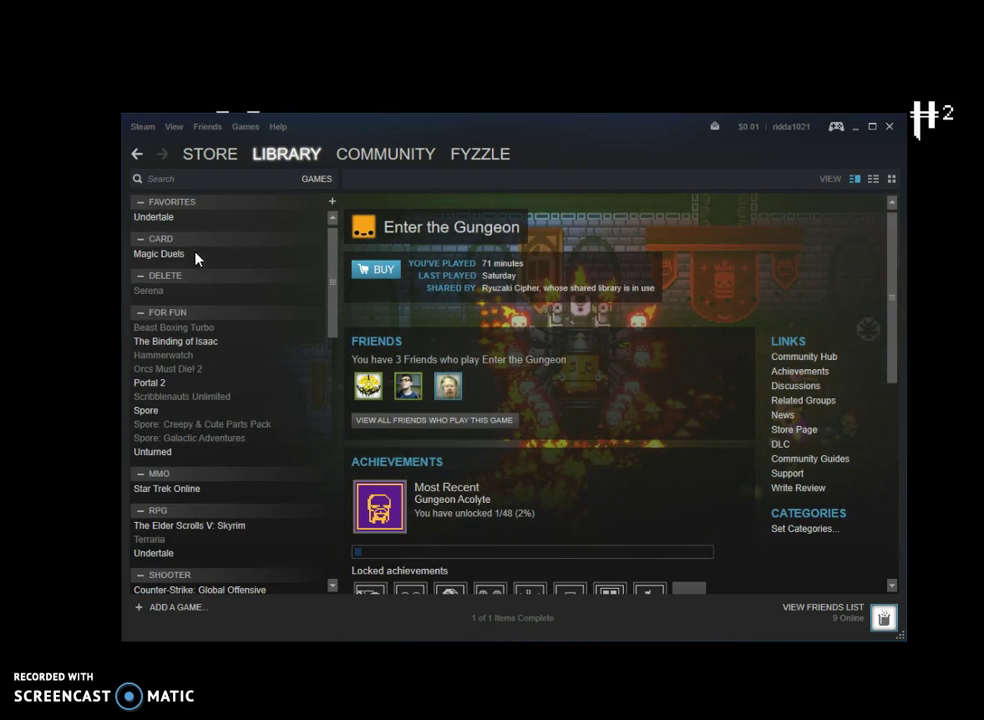
{"action": "scroll", "coordinate": [196, 460], "scroll_direction": "down", "scroll_amount": 4}
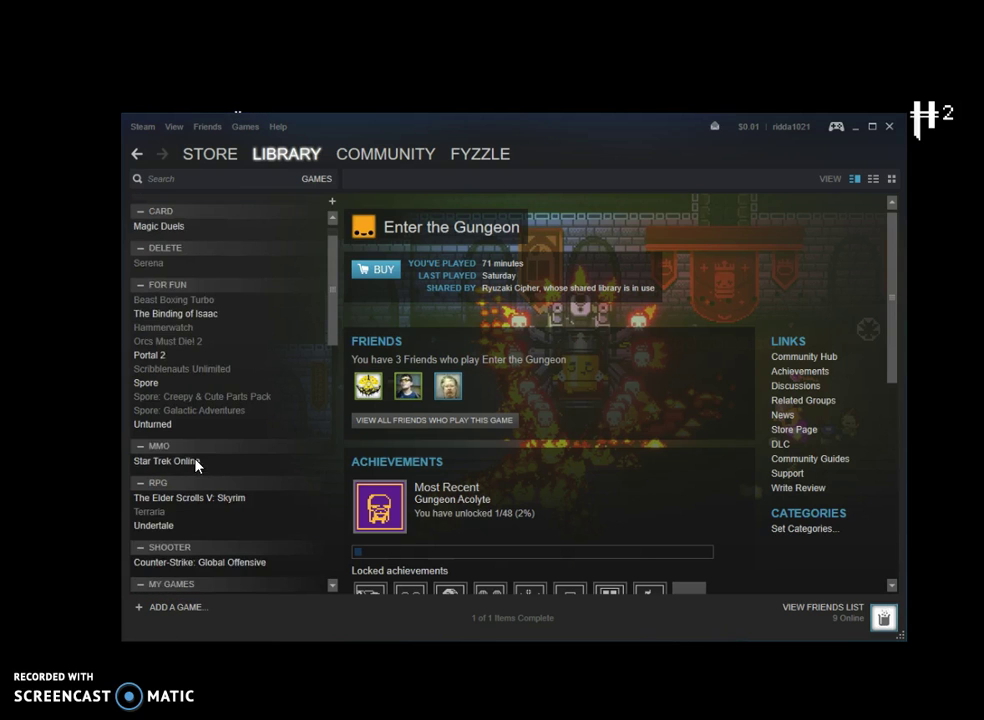
{"action": "scroll", "coordinate": [183, 458], "scroll_direction": "down", "scroll_amount": 5}
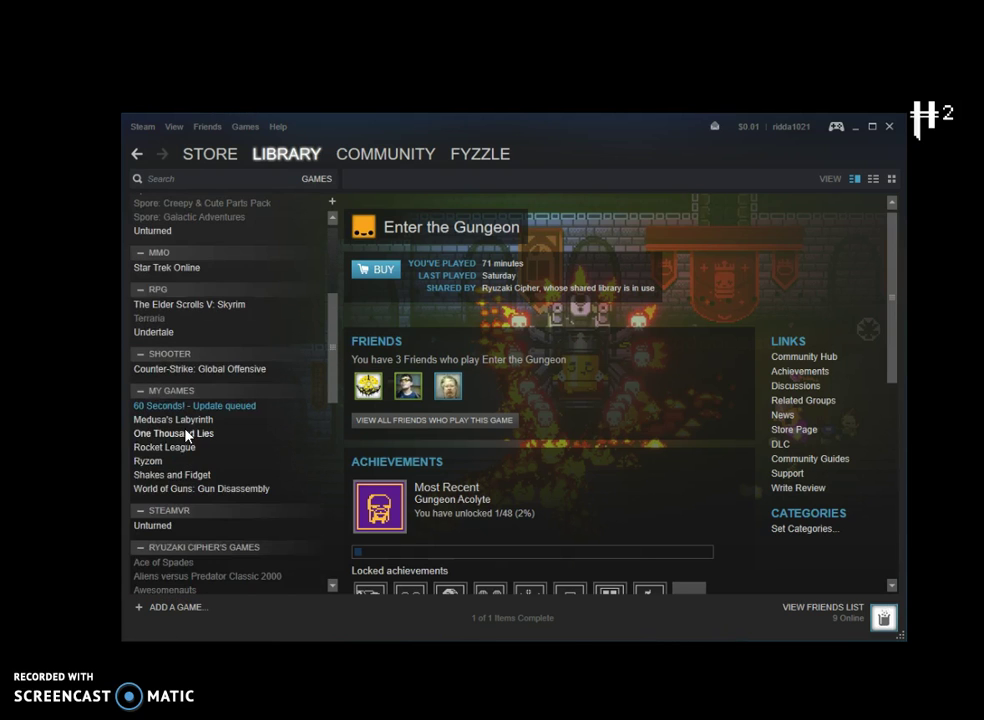
{"action": "scroll", "coordinate": [178, 425], "scroll_direction": "down", "scroll_amount": 2}
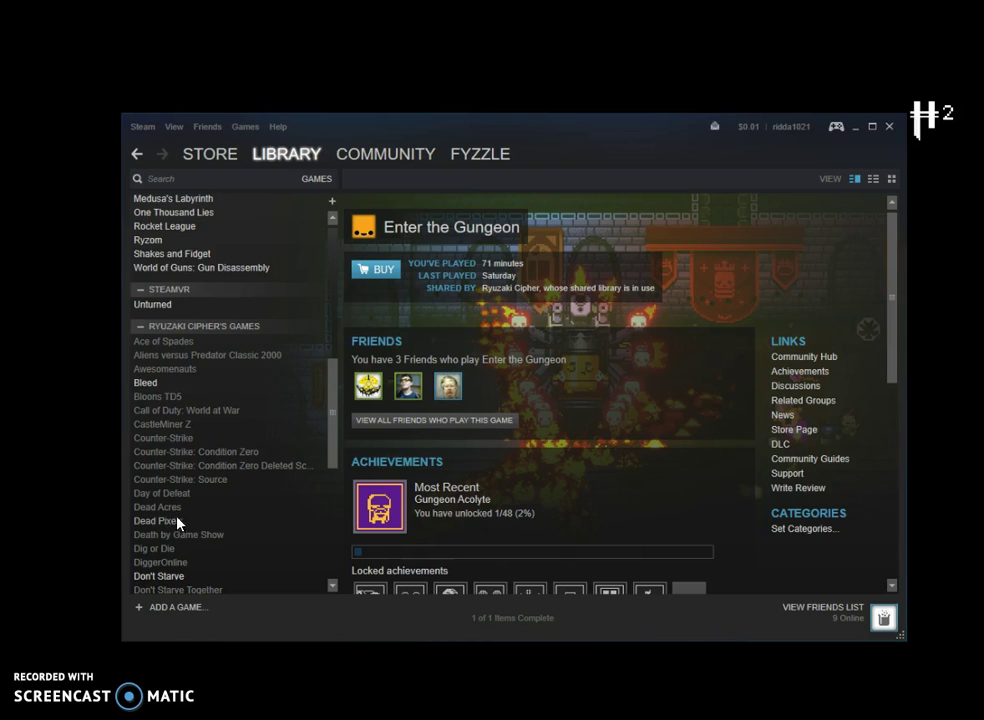
{"action": "left_click", "coordinate": [855, 130]}
Resume the paused run and move around the starting room, shooting toward the top
{"action": "left_click", "coordinate": [465, 268]}
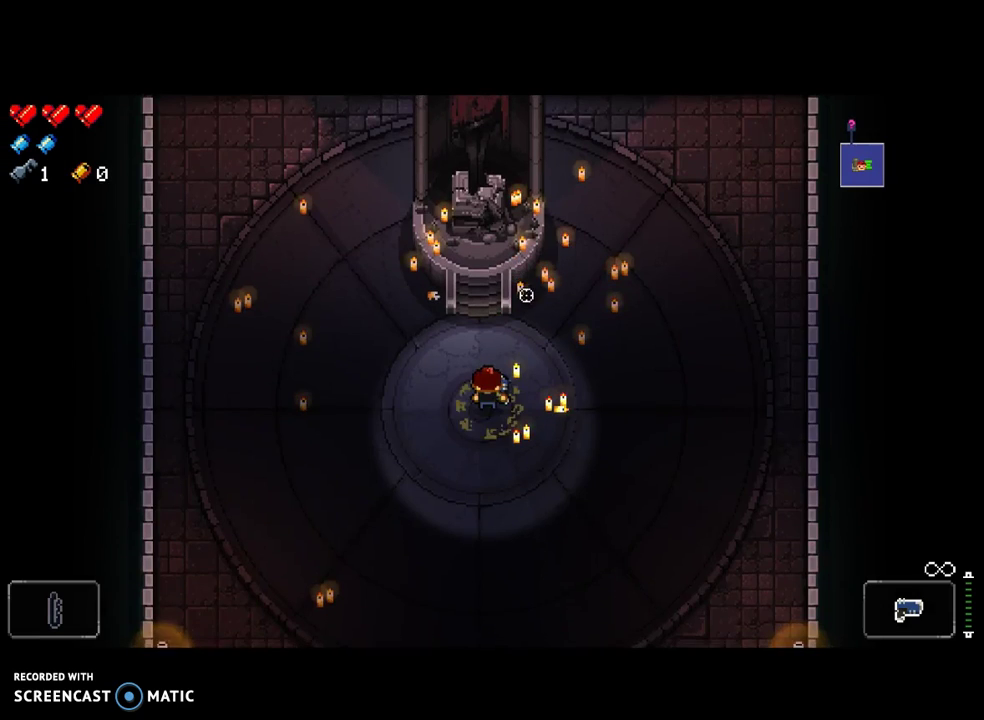
{"action": "left_click", "coordinate": [525, 295]}
{"action": "key", "text": "s"}
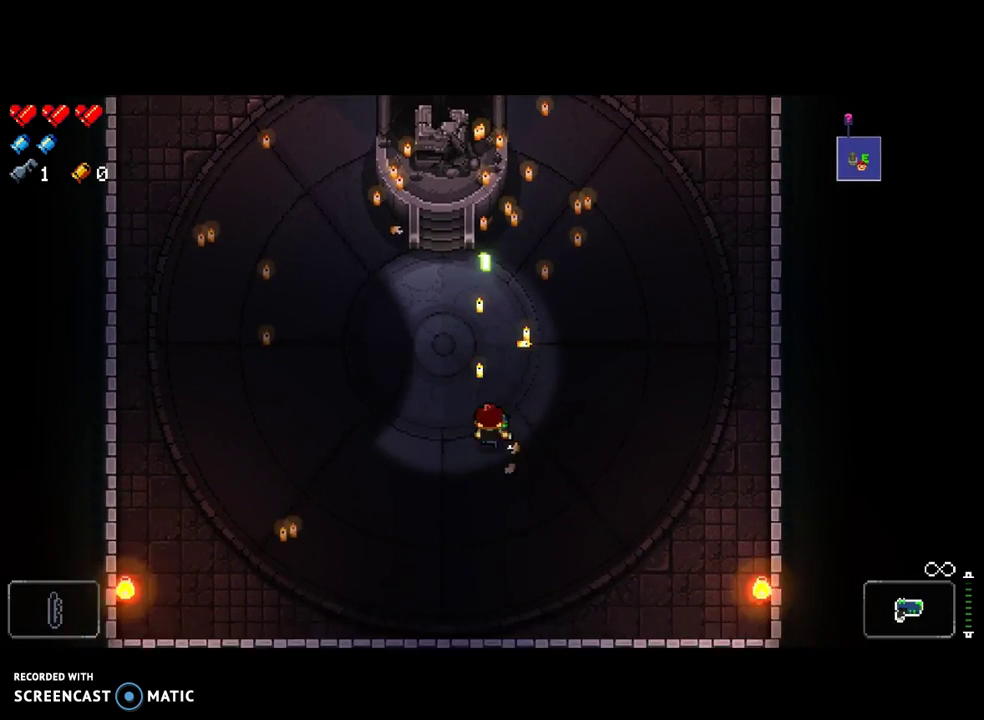
{"action": "key", "text": "w"}
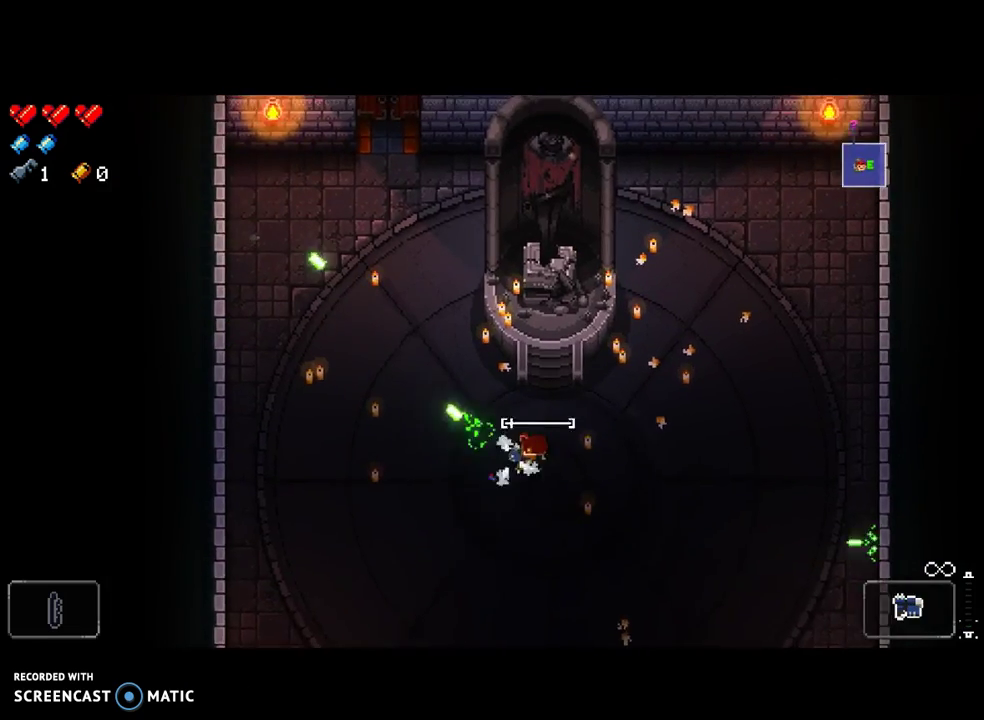
{"action": "key", "text": "a"}
{"action": "key", "text": "w"}
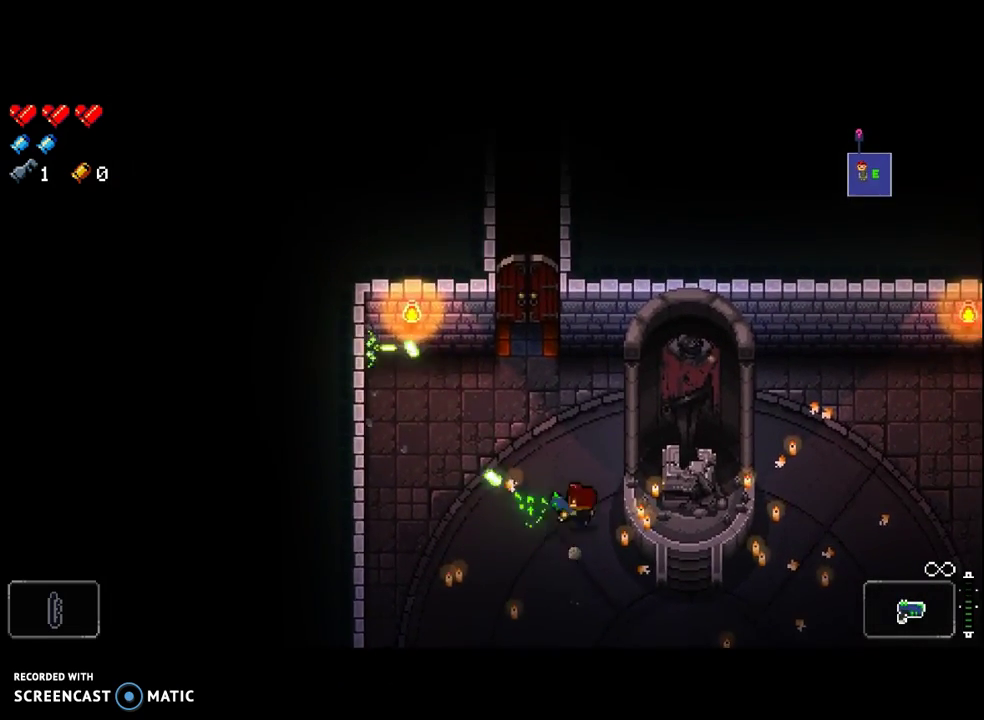
Keep moving around the altar, fire up-right, then open the Windows Start menu
{"action": "key", "text": "w"}
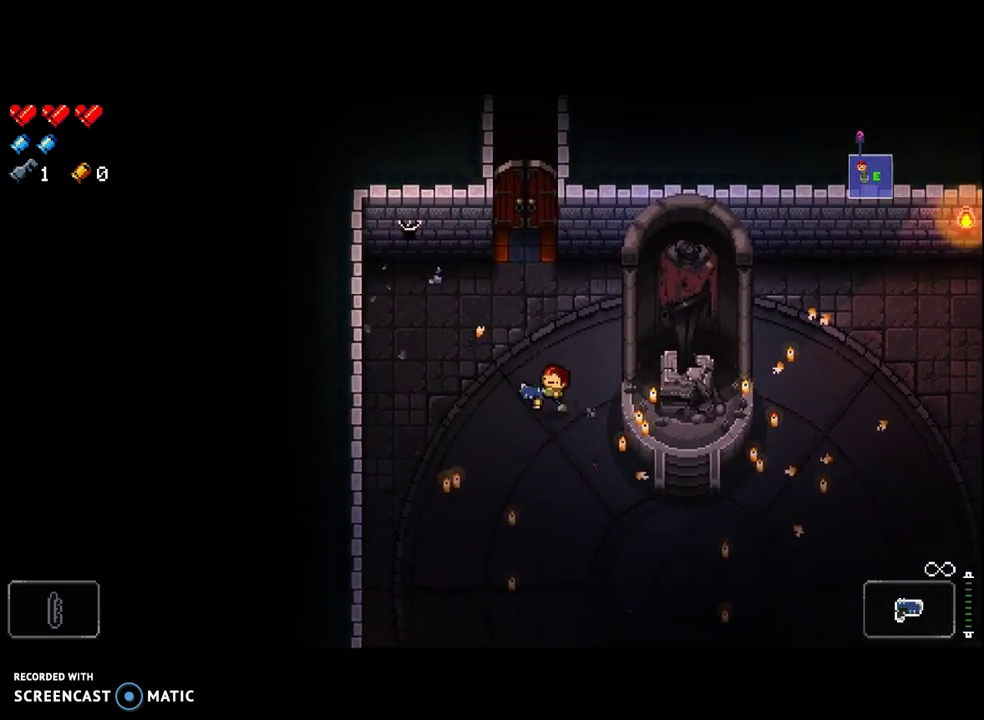
{"action": "key", "text": "s"}
{"action": "left_click", "coordinate": [555, 330]}
{"action": "key", "text": "s"}
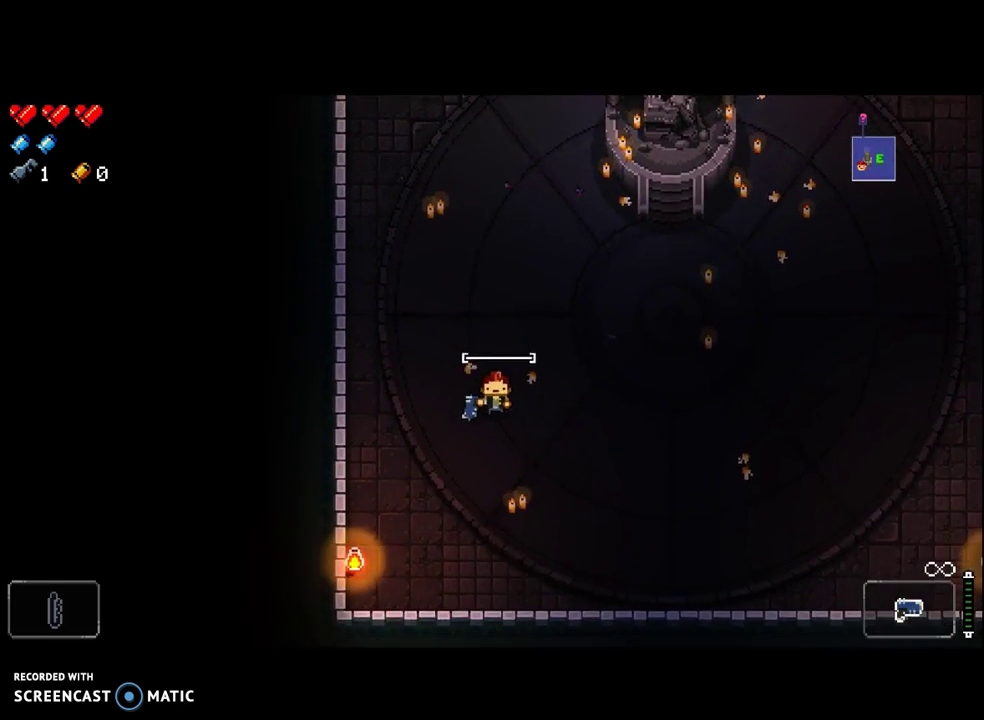
{"action": "key", "text": "d"}
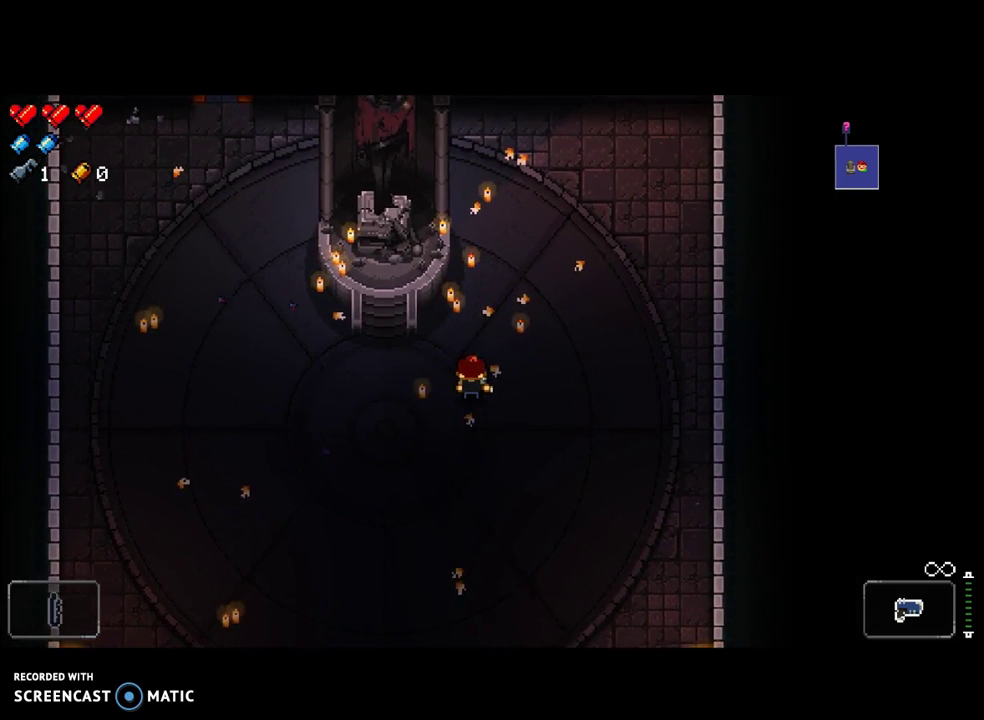
{"action": "key", "text": "super"}
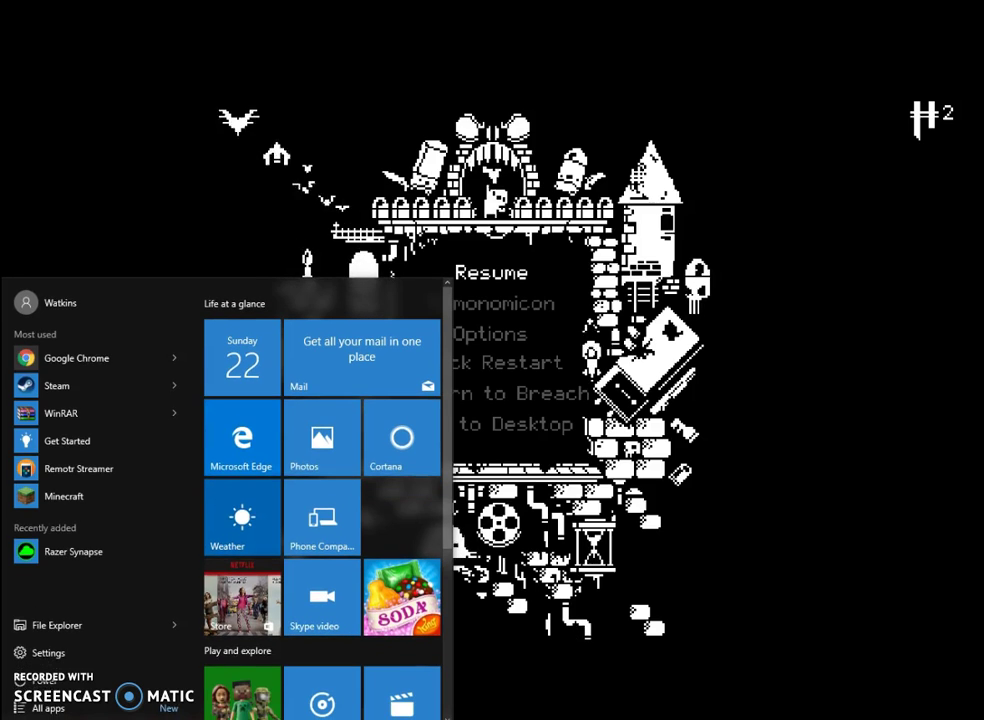